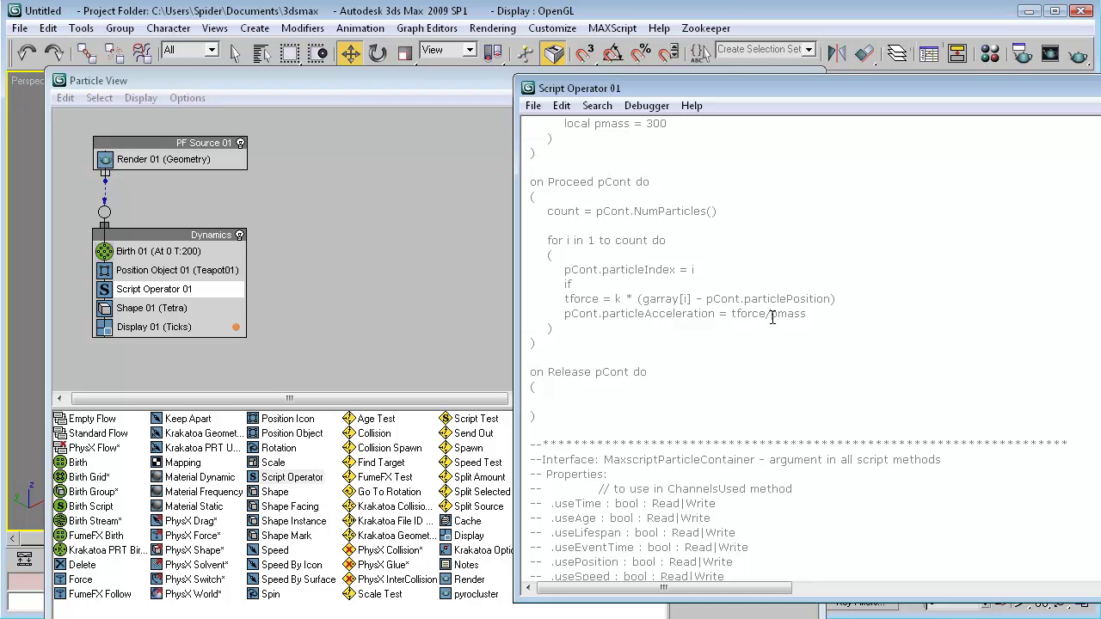
Write the condition 'if pCont.particleAge.frame > 0 then' in the Proceed loop
{"action": "type", "text": "Cont.particleAge"}
{"action": "scroll", "coordinate": [669, 290], "scroll_direction": "down", "scroll_amount": 5}
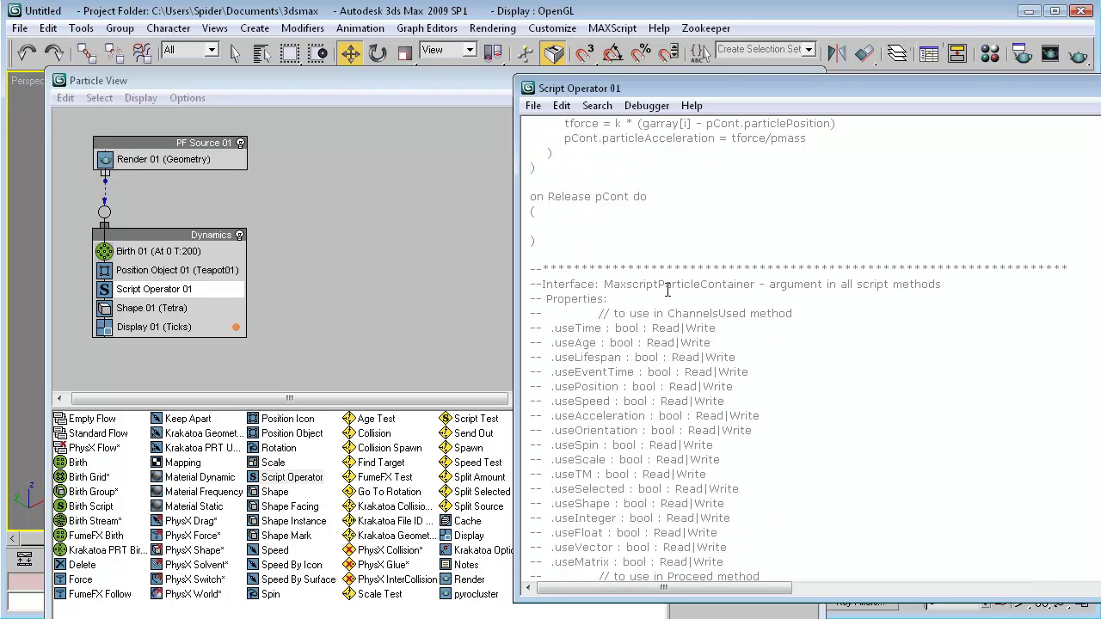
{"action": "scroll", "coordinate": [668, 289], "scroll_direction": "down", "scroll_amount": 2}
{"action": "scroll", "coordinate": [632, 497], "scroll_direction": "up", "scroll_amount": 1}
{"action": "scroll", "coordinate": [658, 544], "scroll_direction": "down", "scroll_amount": 1}
{"action": "scroll", "coordinate": [633, 547], "scroll_direction": "up", "scroll_amount": 6}
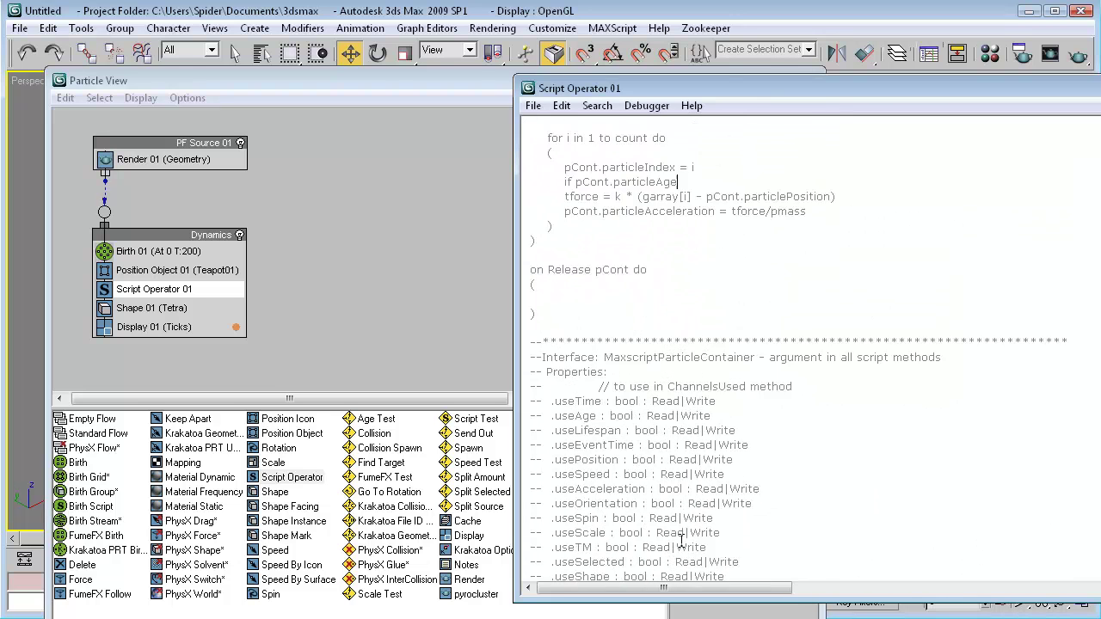
{"action": "type", "text": "rame >"}
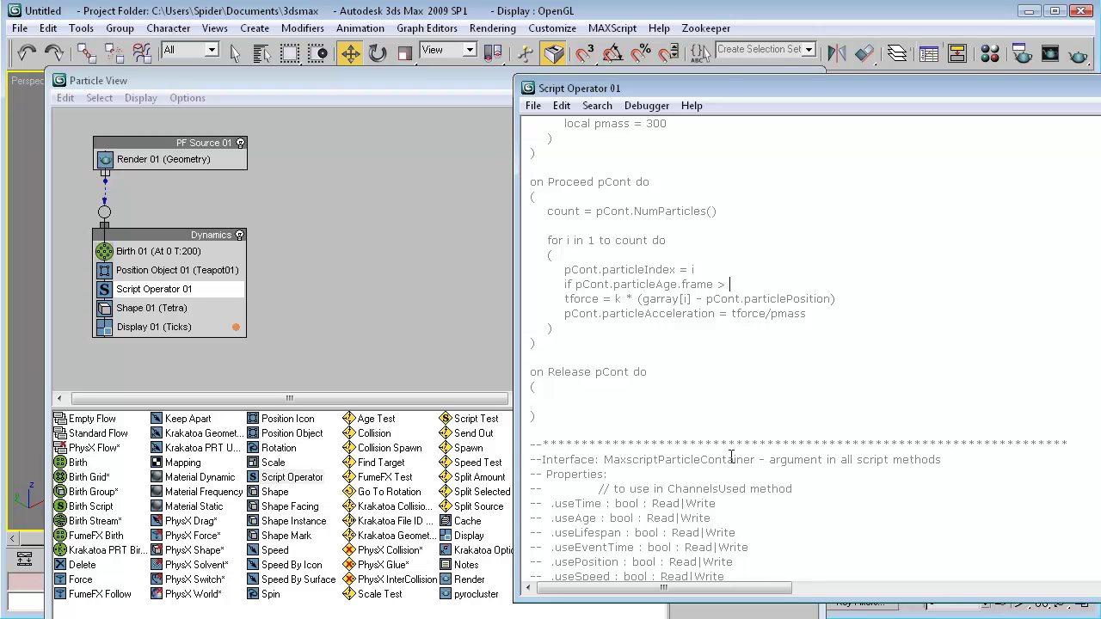
{"action": "type", "text": "then"}
Indent the tforce and particleAcceleration lines and the closing bracket under the condition
{"action": "key", "text": "Return"}
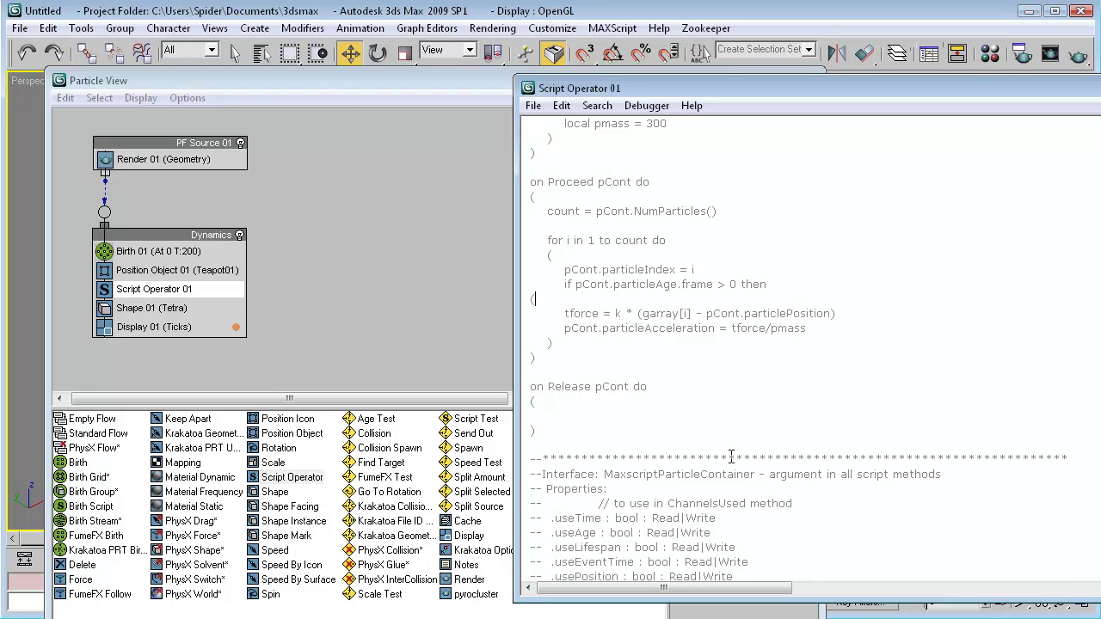
{"action": "key", "text": "Tab"}
{"action": "key", "text": "Down"}
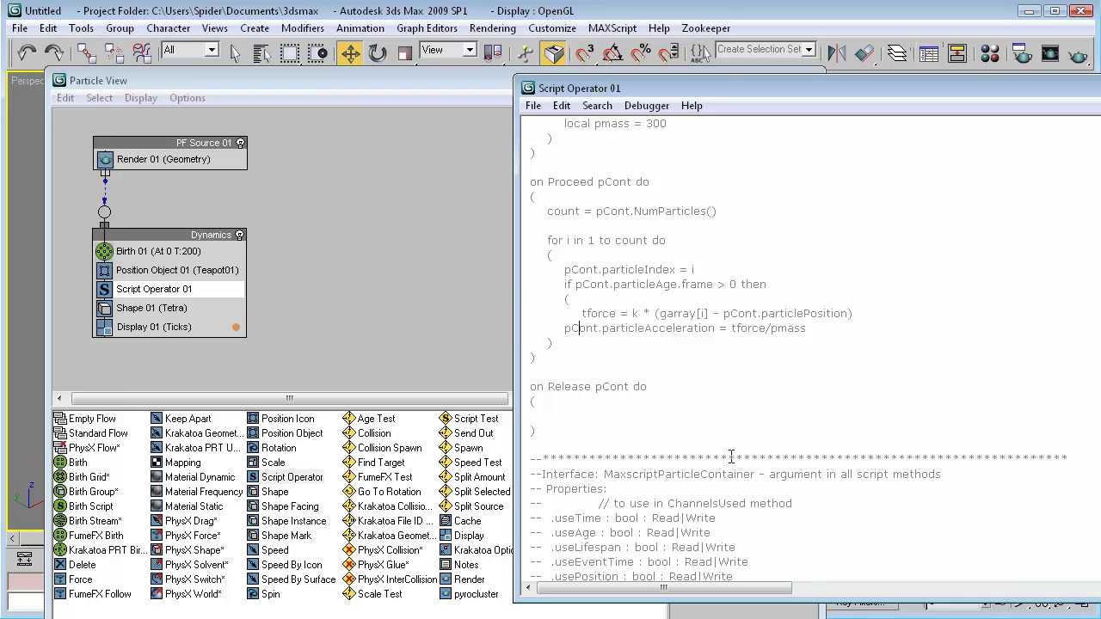
{"action": "key", "text": "Tab"}
{"action": "key", "text": "End"}
{"action": "key", "text": "Return"}
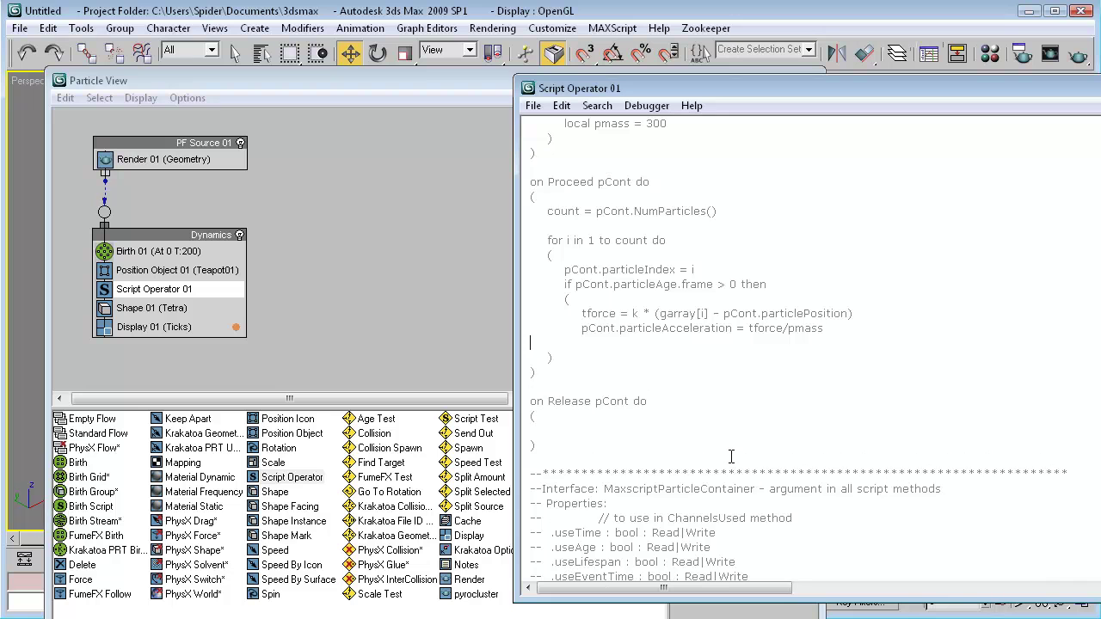
{"action": "key", "text": "Home"}
{"action": "key", "text": "Tab"}
{"action": "scroll", "coordinate": [731, 456], "scroll_direction": "up", "scroll_amount": 2}
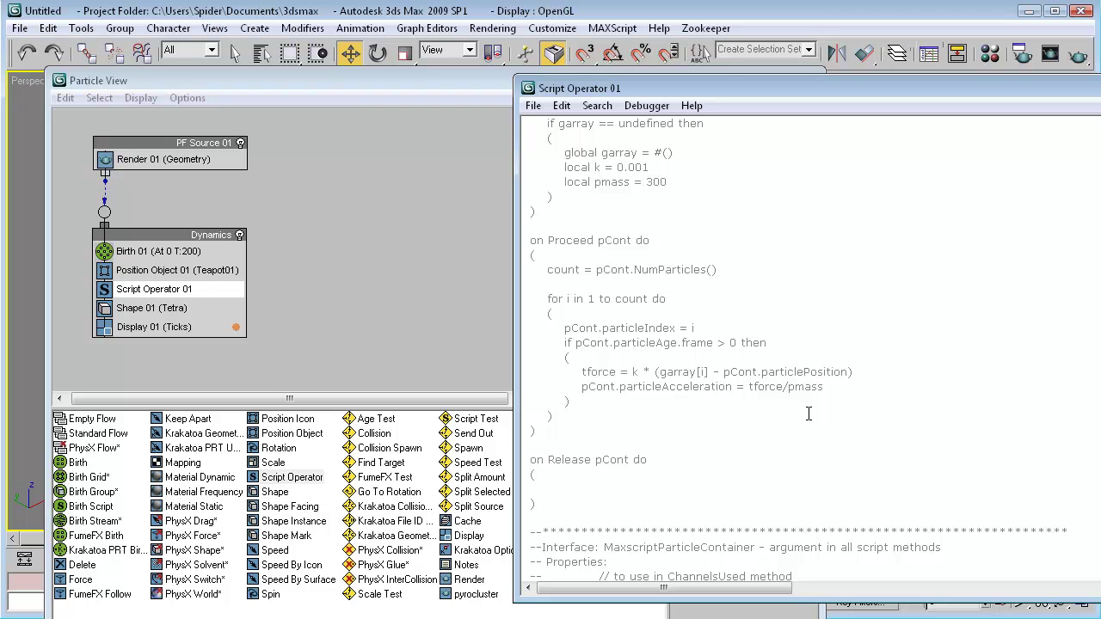
{"action": "scroll", "coordinate": [755, 417], "scroll_direction": "up", "scroll_amount": 4}
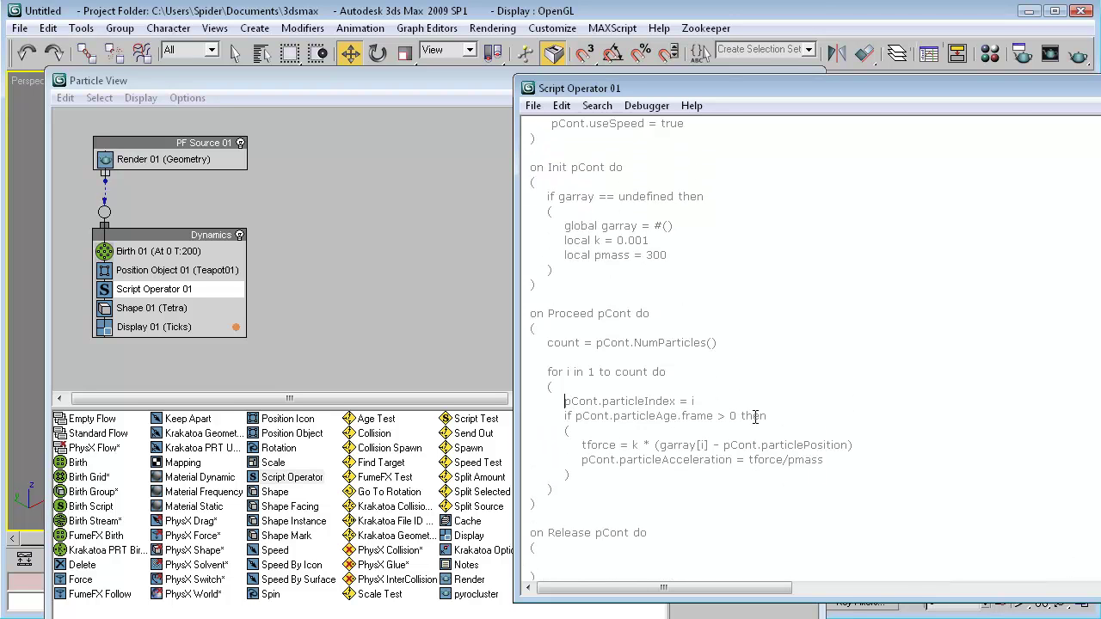
{"action": "scroll", "coordinate": [786, 364], "scroll_direction": "down", "scroll_amount": 1}
{"action": "scroll", "coordinate": [789, 367], "scroll_direction": "up", "scroll_amount": 2}
{"action": "scroll", "coordinate": [789, 367], "scroll_direction": "up", "scroll_amount": 1}
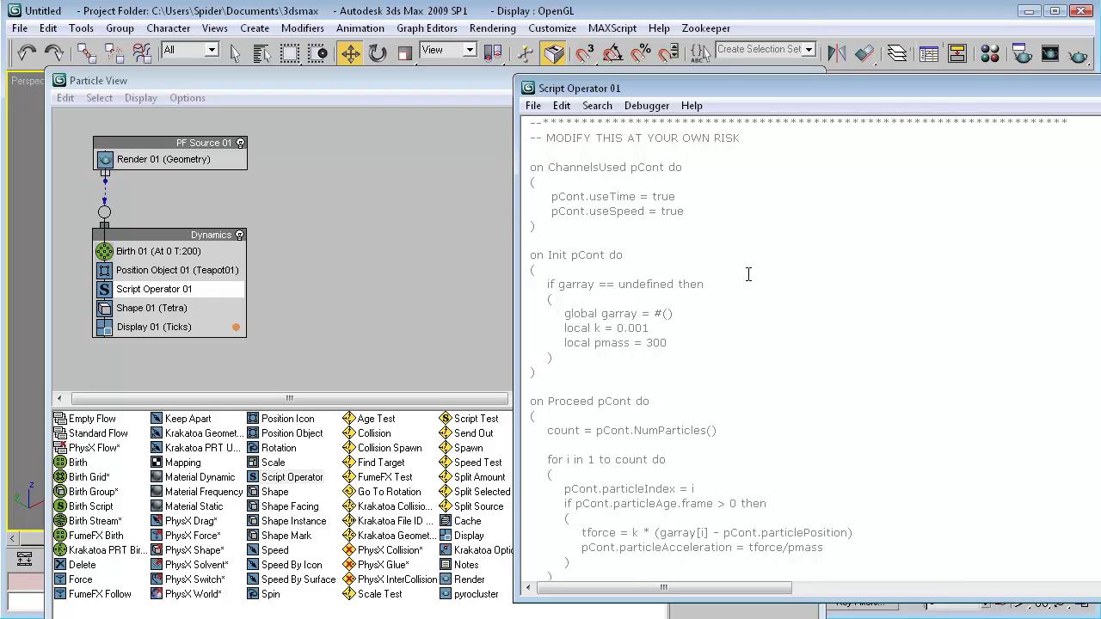
{"action": "scroll", "coordinate": [748, 273], "scroll_direction": "down", "scroll_amount": 1}
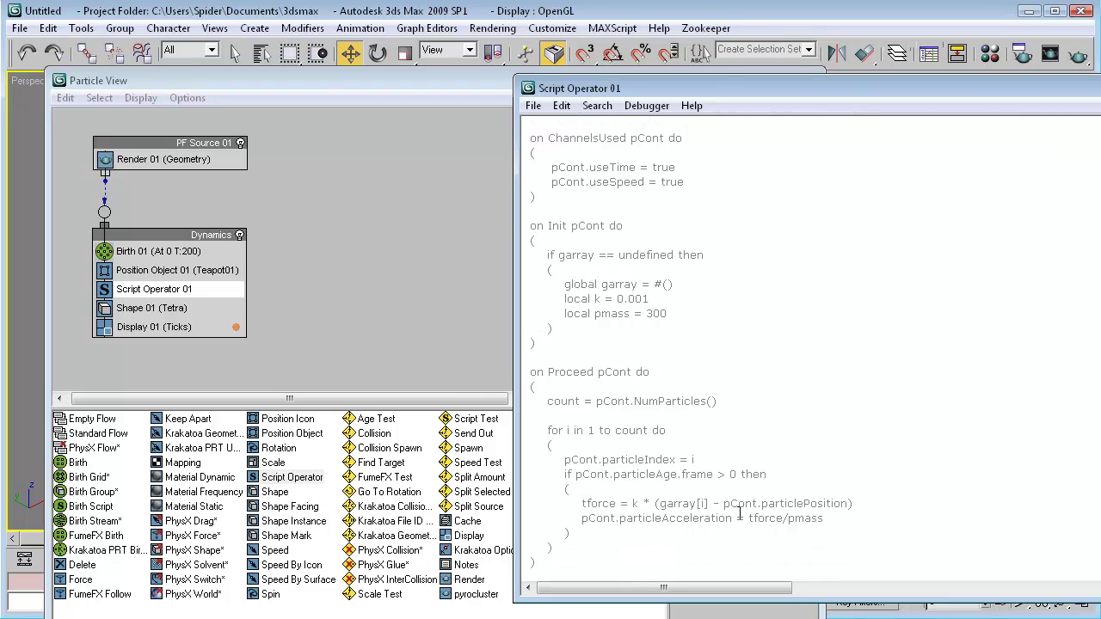
{"action": "scroll", "coordinate": [807, 503], "scroll_direction": "down", "scroll_amount": 4}
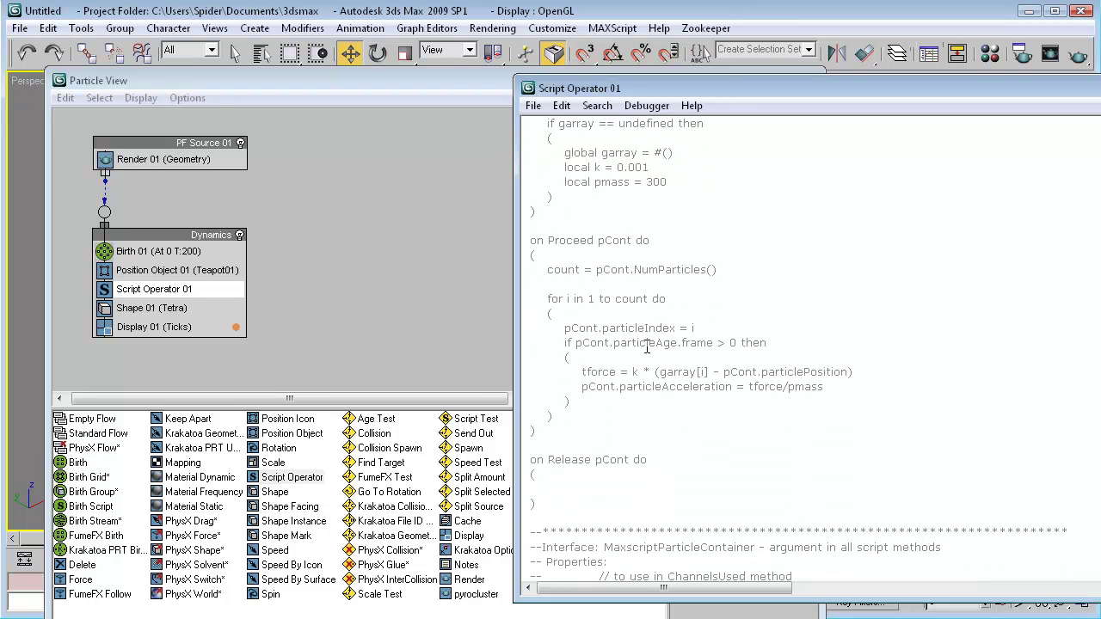
{"action": "scroll", "coordinate": [650, 345], "scroll_direction": "down", "scroll_amount": 1}
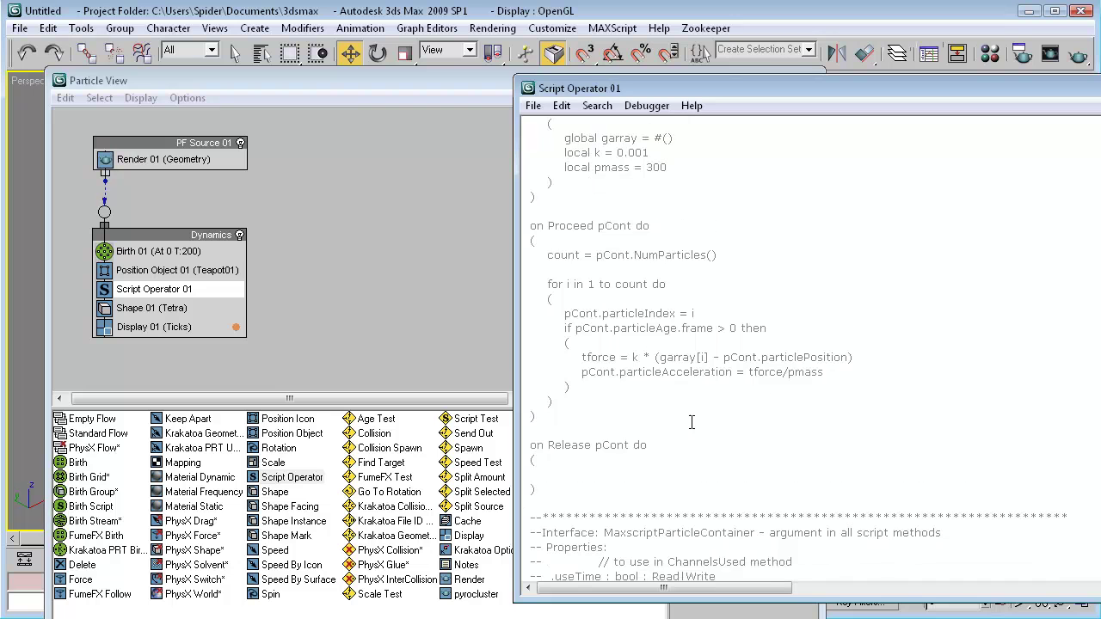
{"action": "scroll", "coordinate": [691, 422], "scroll_direction": "down", "scroll_amount": 3}
{"action": "double_click", "coordinate": [573, 474]}
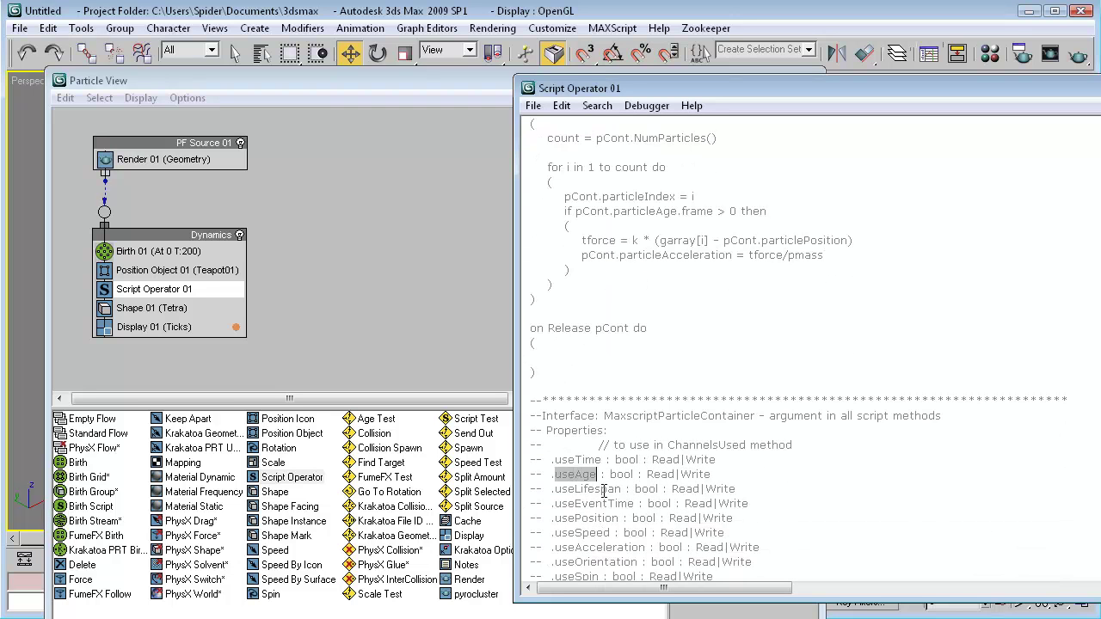
{"action": "scroll", "coordinate": [606, 522], "scroll_direction": "down", "scroll_amount": 1}
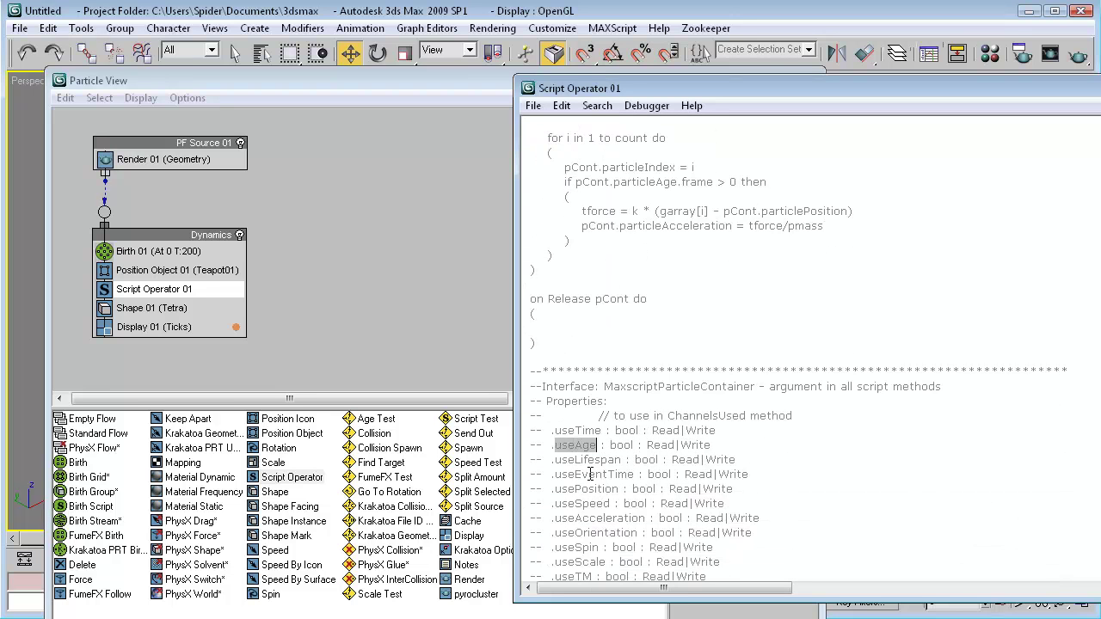
{"action": "double_click", "coordinate": [599, 517]}
{"action": "scroll", "coordinate": [618, 542], "scroll_direction": "up", "scroll_amount": 5}
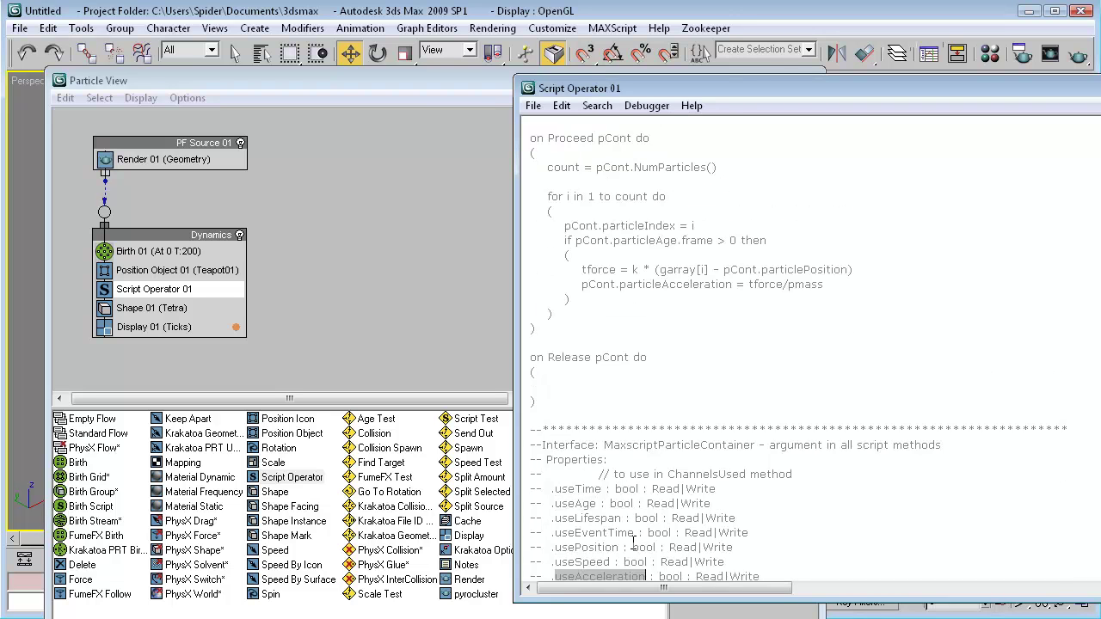
{"action": "scroll", "coordinate": [618, 542], "scroll_direction": "up", "scroll_amount": 3}
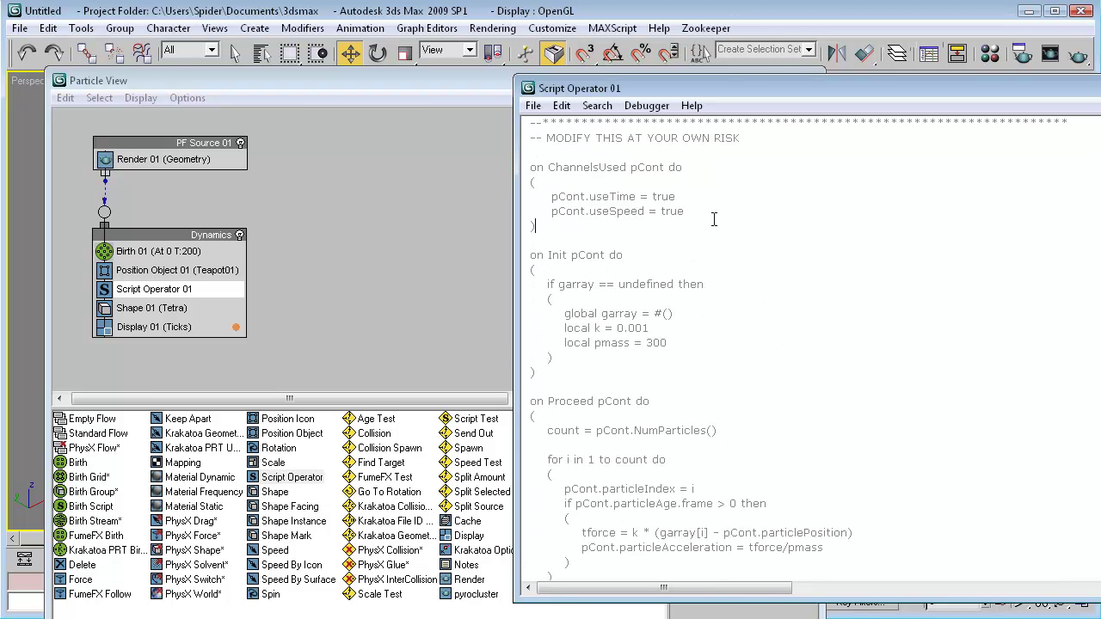
Add pCont.useAge, usePosition and useAcceleration = true lines below useSpeed, then close the editor
{"action": "left_click", "coordinate": [714, 217]}
{"action": "key", "text": "Return"}
{"action": "type", "text": "pCont.useAge = true"}
{"action": "key", "text": "Return"}
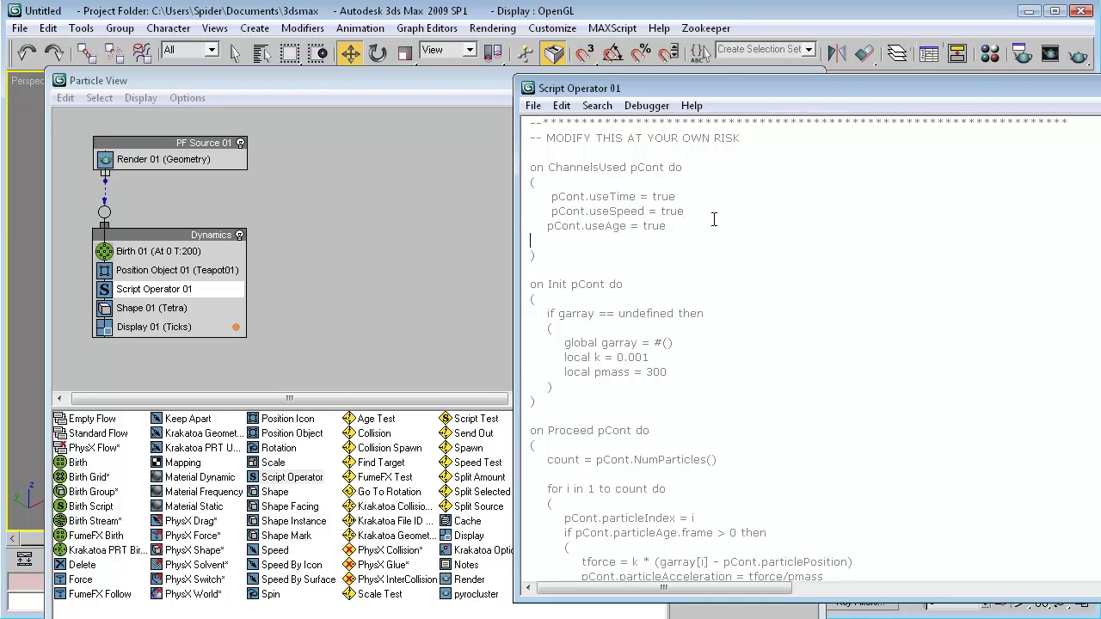
{"action": "type", "text": "pCont.usePosition = true"}
{"action": "key", "text": "Return"}
{"action": "type", "text": "pCont.useAcceleration"}
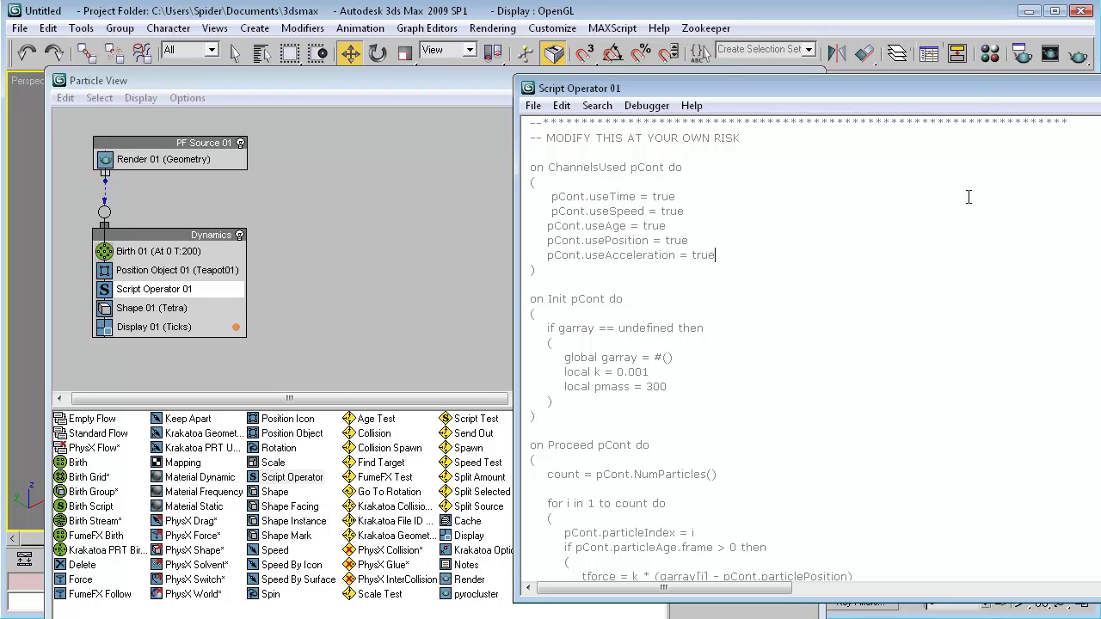
{"action": "key", "text": "alt+F4"}
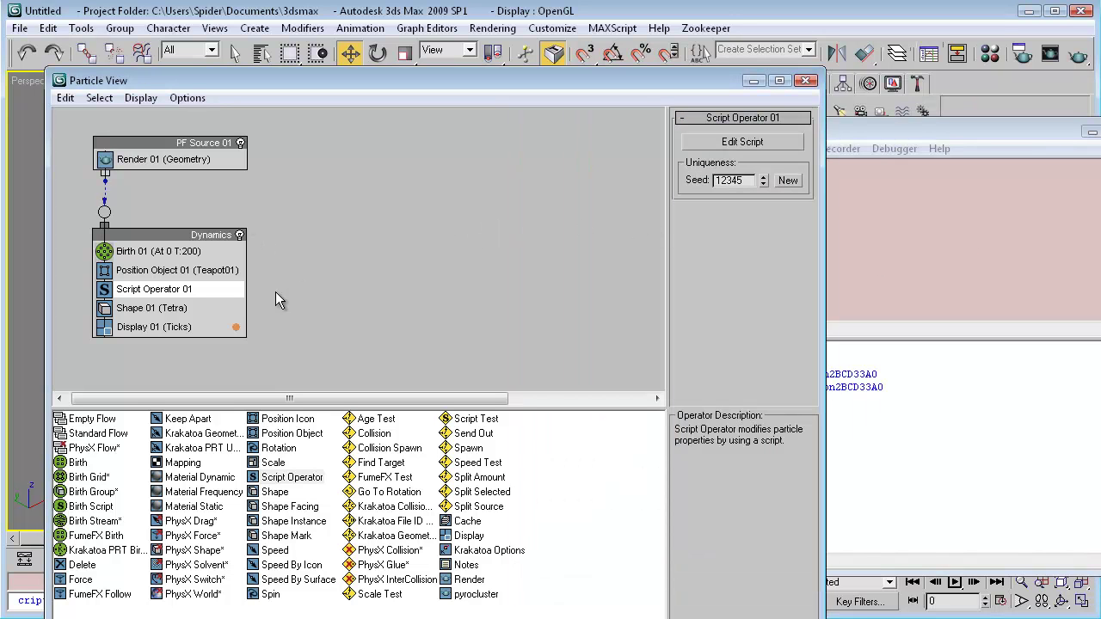
Add an Empty Flow to the Particle View canvas and rename it 'MorphTargets Flow'
{"action": "left_click_drag", "start_coordinate": [92, 419], "coordinate": [456, 130]}
{"action": "right_click", "coordinate": [455, 130]}
{"action": "right_click", "coordinate": [450, 141]}
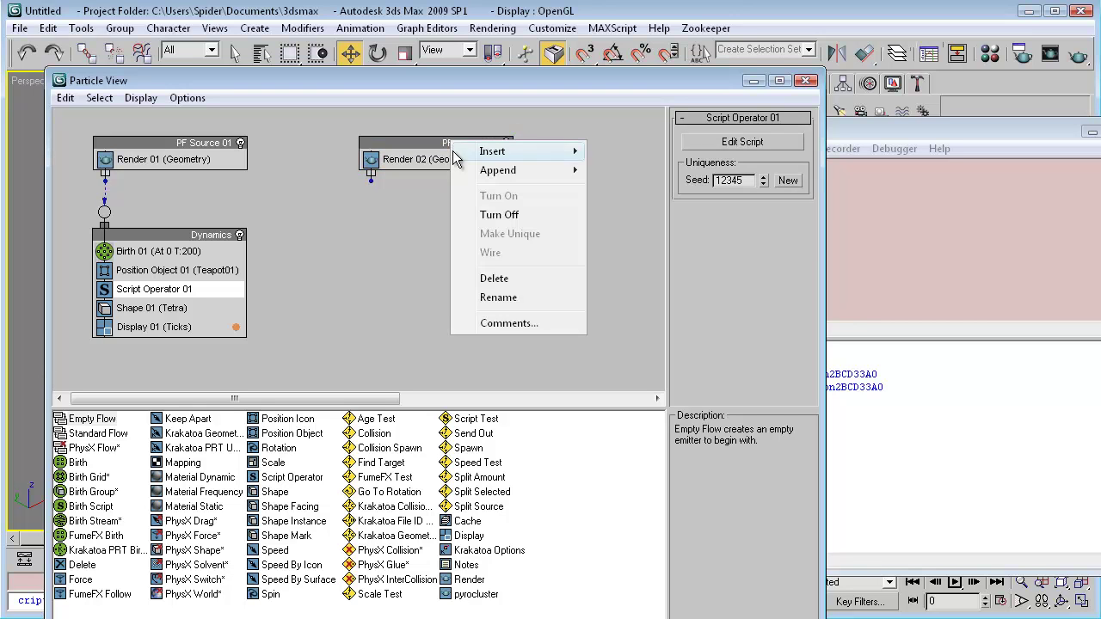
{"action": "left_click", "coordinate": [497, 295]}
{"action": "type", "text": "MorphTA"}
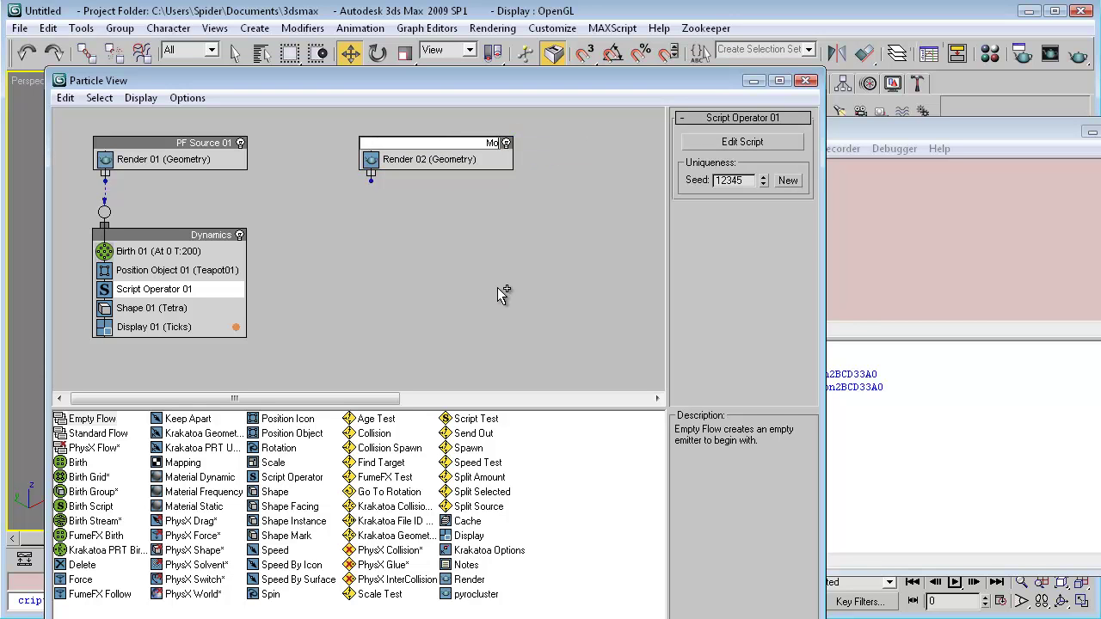
{"action": "key", "text": "BackSpace"}
{"action": "type", "text": "argets R"}
{"action": "type", "text": "ender Flow"}
{"action": "key", "text": "BackSpace"}
{"action": "key", "text": "BackSpace"}
{"action": "key", "text": "BackSpace"}
{"action": "key", "text": "BackSpace"}
{"action": "key", "text": "BackSpace"}
{"action": "key", "text": "BackSpace"}
{"action": "key", "text": "BackSpace"}
{"action": "key", "text": "BackSpace"}
{"action": "key", "text": "BackSpace"}
{"action": "key", "text": "BackSpace"}
{"action": "key", "text": "BackSpace"}
{"action": "type", "text": "Flow"}
{"action": "key", "text": "Return"}
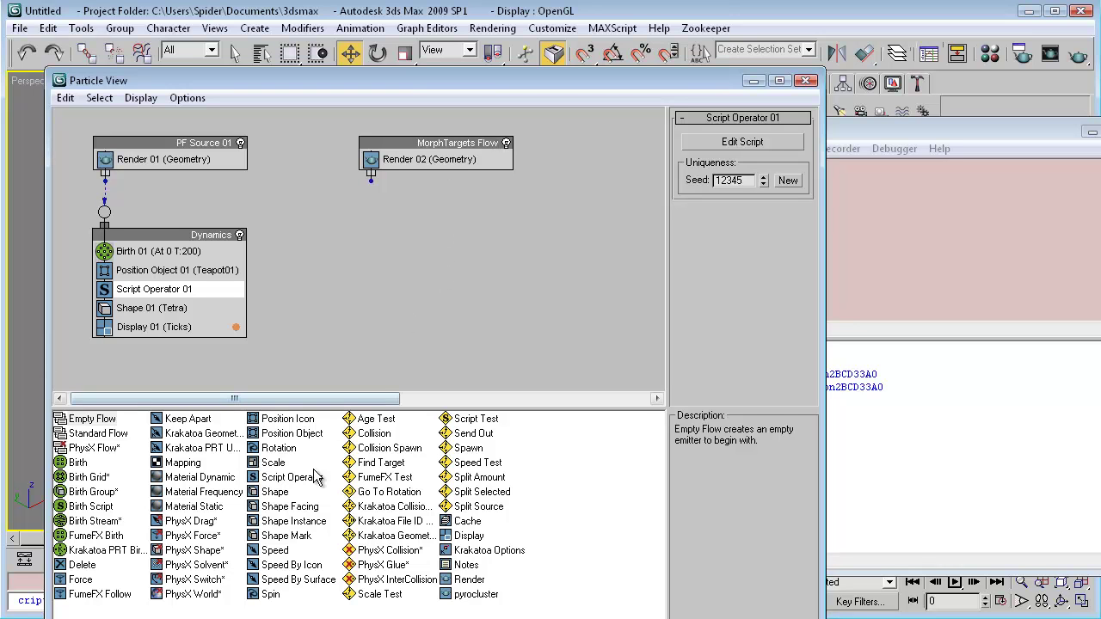
Add a Birth event to the diagram and set Birth 02's Emit Stop to 0
{"action": "left_click_drag", "start_coordinate": [77, 463], "coordinate": [366, 245]}
{"action": "left_click_drag", "start_coordinate": [494, 80], "coordinate": [466, 427]}
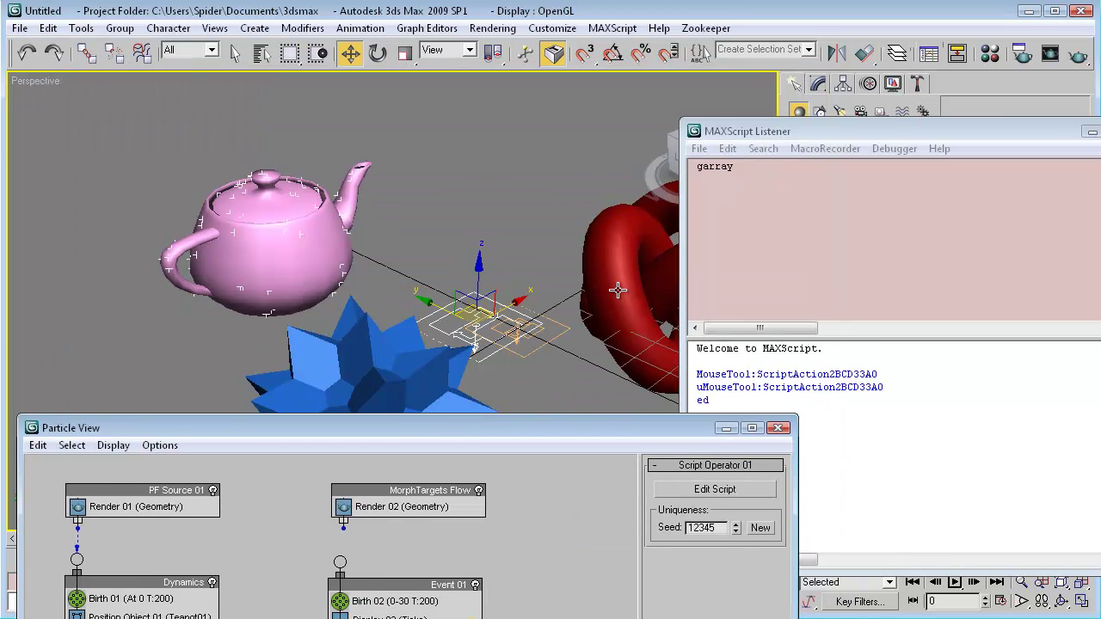
{"action": "left_click_drag", "start_coordinate": [535, 428], "coordinate": [554, 117]}
{"action": "left_click", "coordinate": [378, 292]}
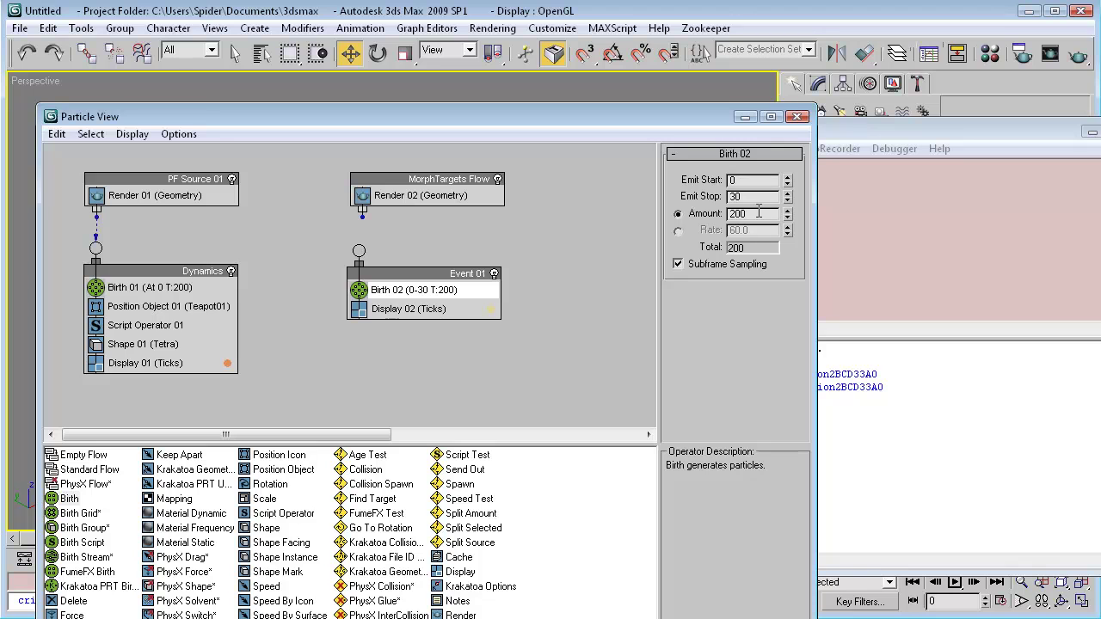
{"action": "key", "text": "shift+Tab"}
{"action": "type", "text": "0"}
{"action": "key", "text": "Return"}
Wire the MorphTargets Flow source output to Event 01's input
{"action": "left_click_drag", "start_coordinate": [524, 123], "coordinate": [563, 461]}
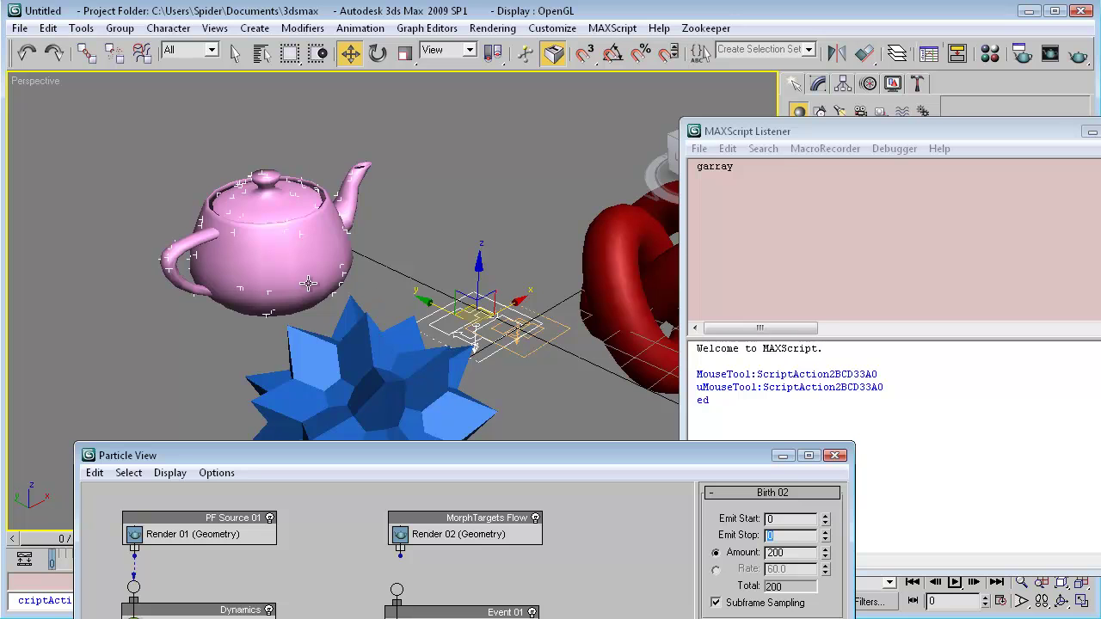
{"action": "middle_click_drag", "start_coordinate": [506, 286], "coordinate": [459, 288]}
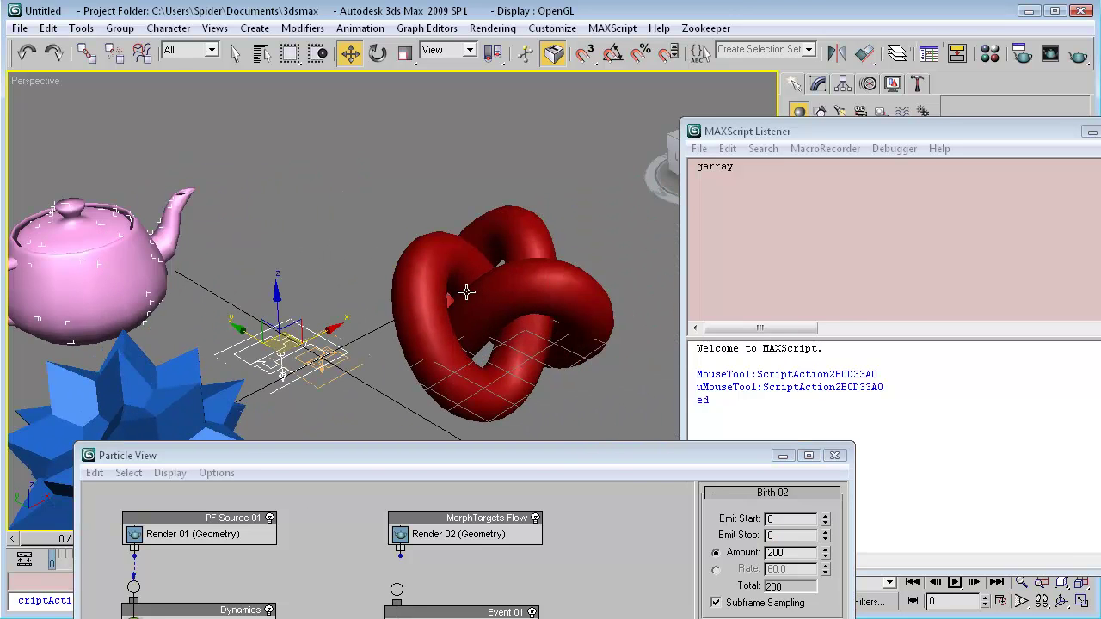
{"action": "left_click_drag", "start_coordinate": [490, 463], "coordinate": [471, 147]}
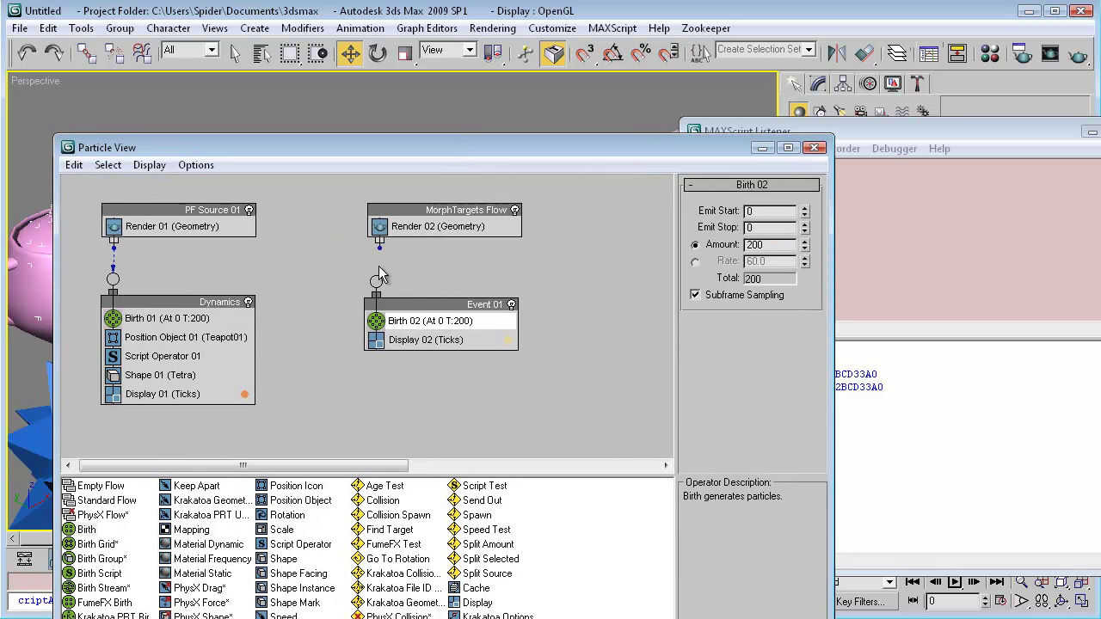
{"action": "left_click_drag", "start_coordinate": [379, 244], "coordinate": [422, 316]}
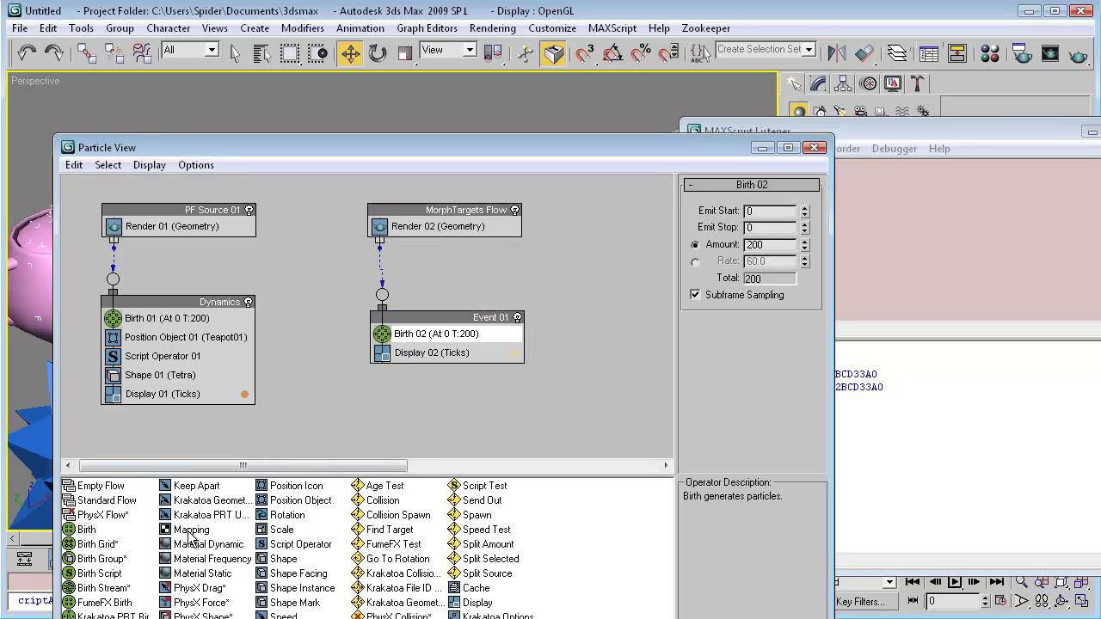
Add Position Object 02 to Event 01 with Torus Knot01 as emitter and Location on Surface
{"action": "left_click_drag", "start_coordinate": [296, 501], "coordinate": [398, 353]}
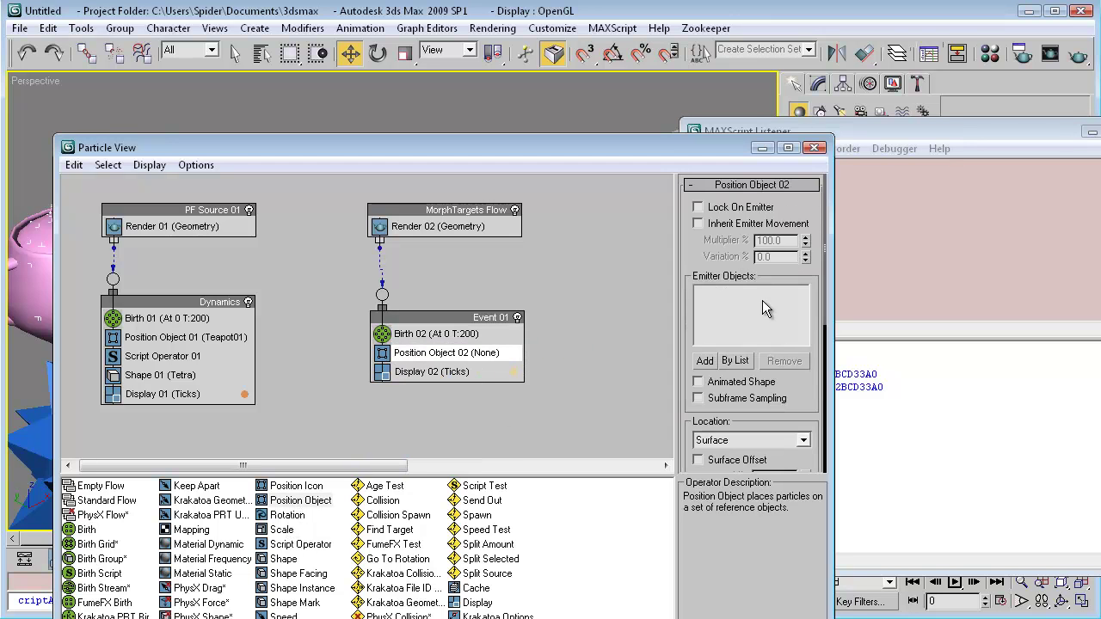
{"action": "left_click", "coordinate": [704, 361]}
{"action": "left_click", "coordinate": [762, 148]}
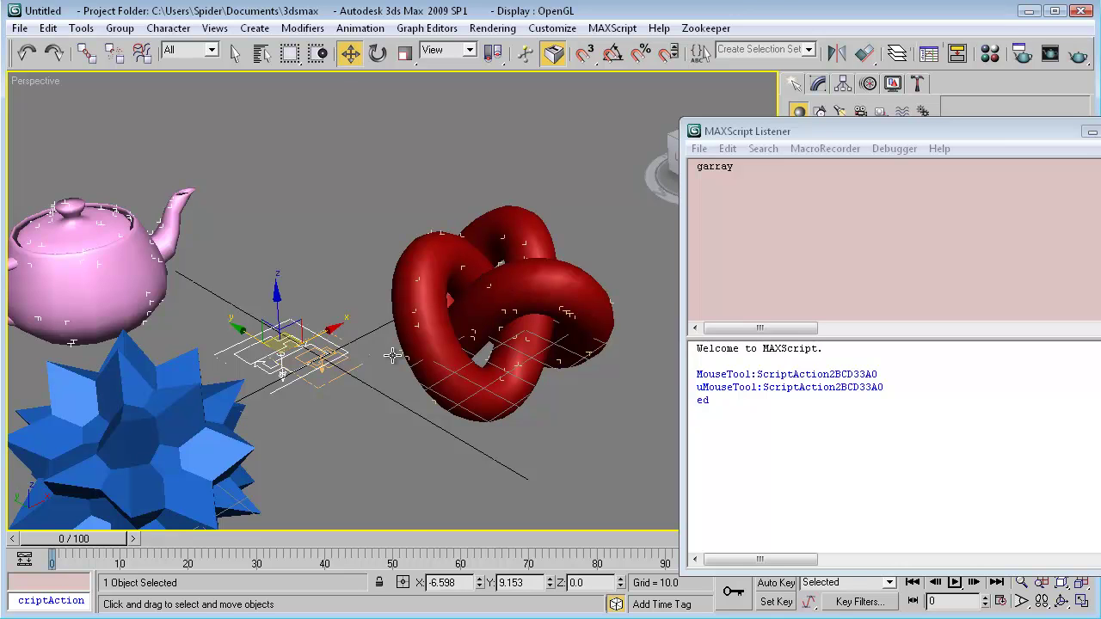
{"action": "key", "text": "6"}
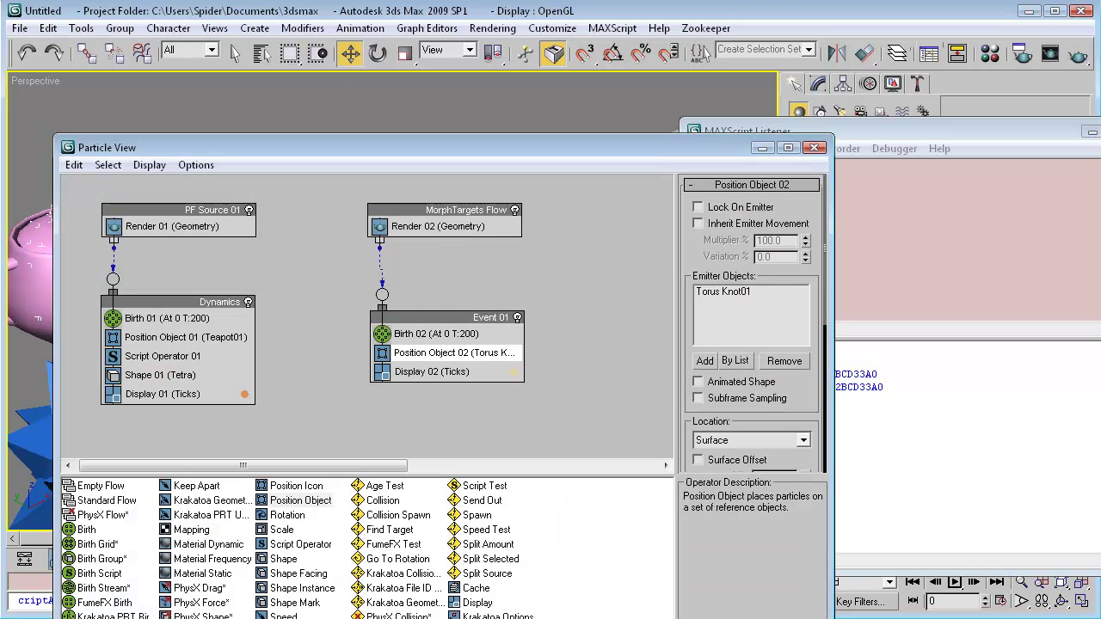
{"action": "scroll", "coordinate": [697, 282], "scroll_direction": "down", "scroll_amount": 5}
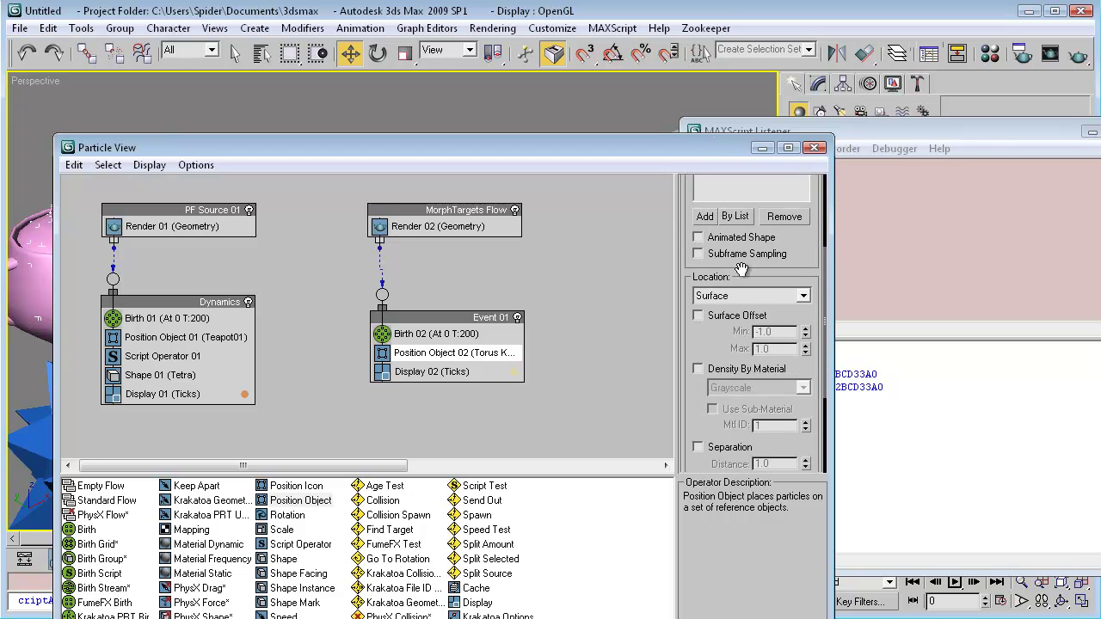
{"action": "left_click", "coordinate": [720, 295]}
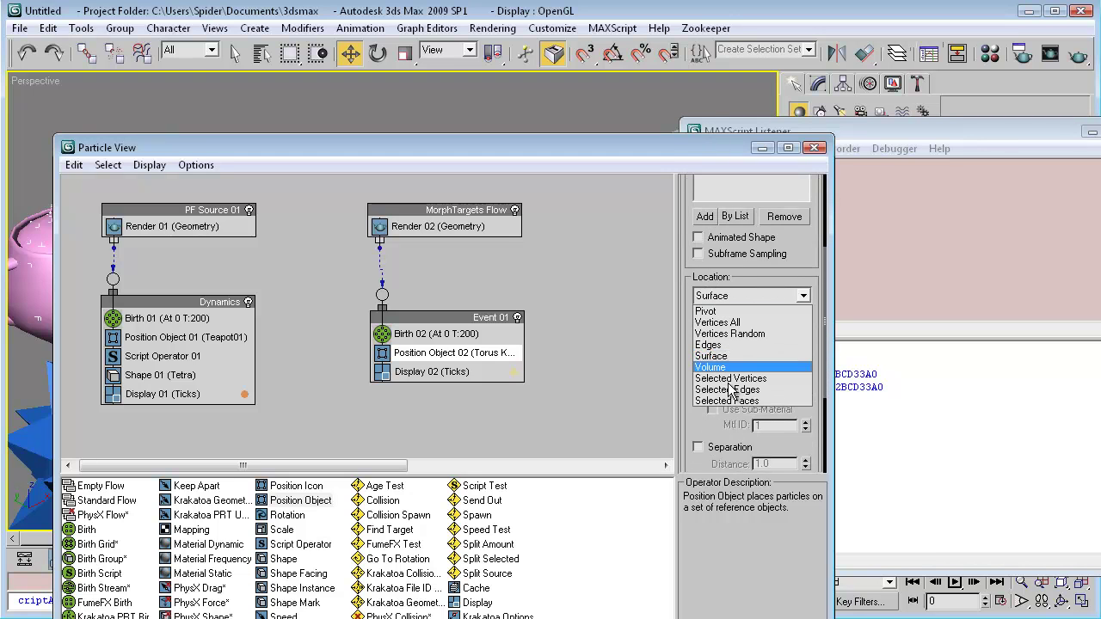
{"action": "left_click", "coordinate": [720, 355]}
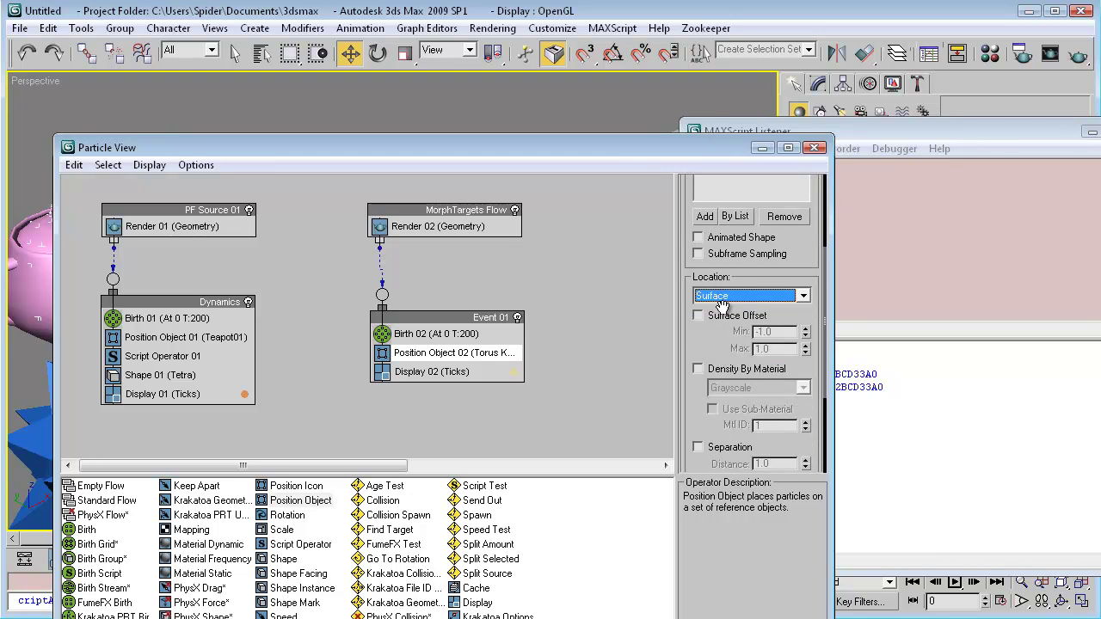
{"action": "left_click_drag", "start_coordinate": [721, 357], "coordinate": [708, 398]}
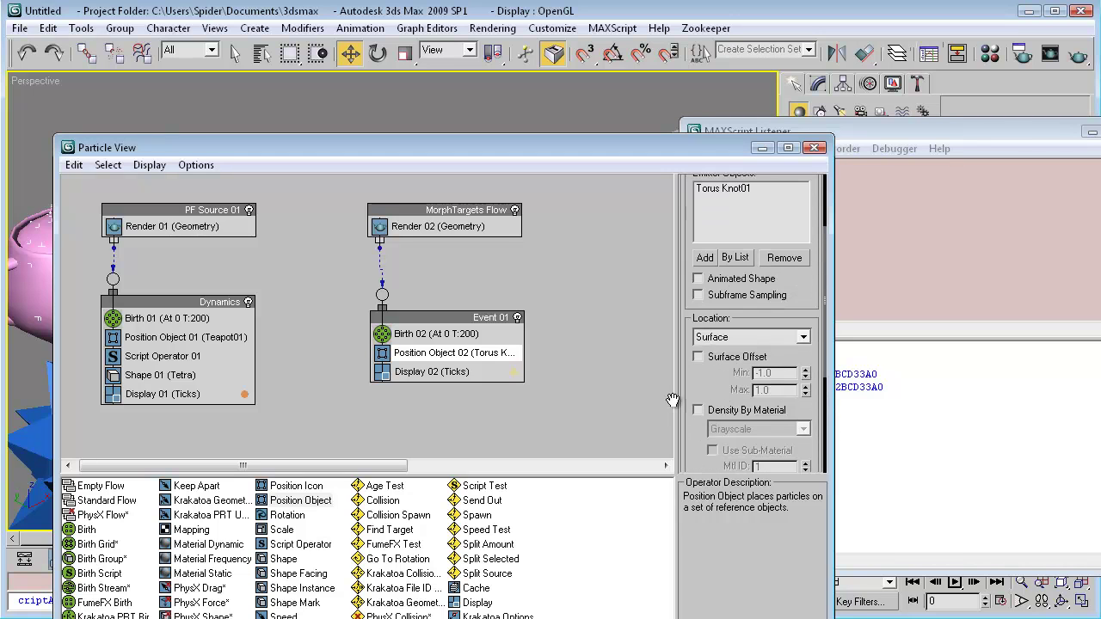
{"action": "middle_click_drag", "start_coordinate": [433, 391], "coordinate": [428, 385]}
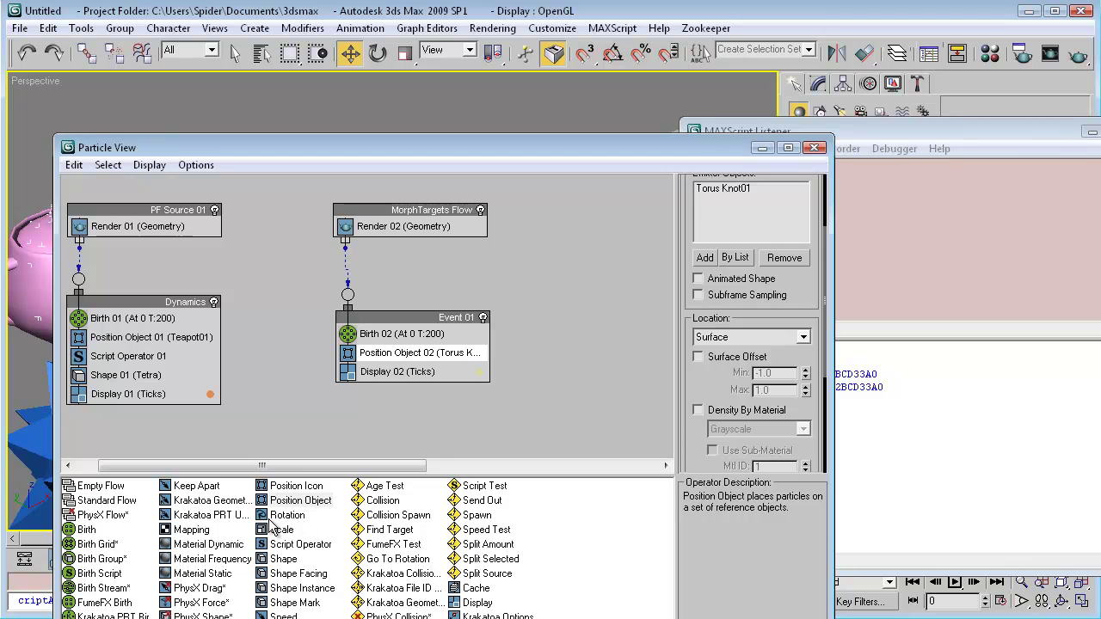
Add a Script Operator below Position Object 02 in Event 01 and rename it 'Make Target'
{"action": "left_click_drag", "start_coordinate": [300, 543], "coordinate": [482, 372]}
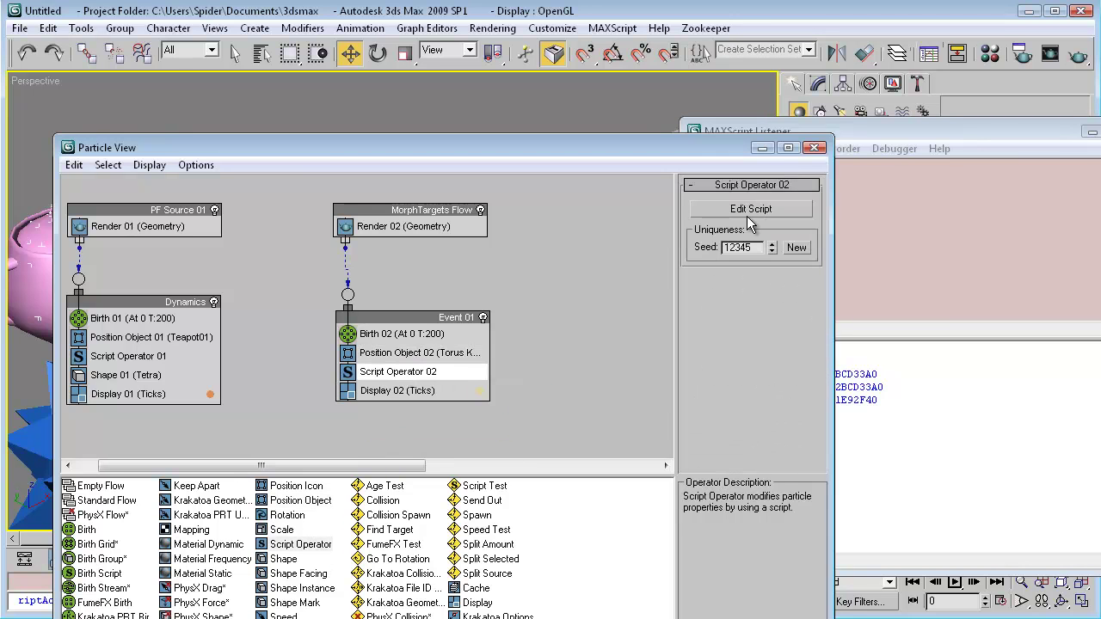
{"action": "left_click", "coordinate": [406, 372]}
{"action": "left_click", "coordinate": [434, 383]}
{"action": "right_click", "coordinate": [419, 376]}
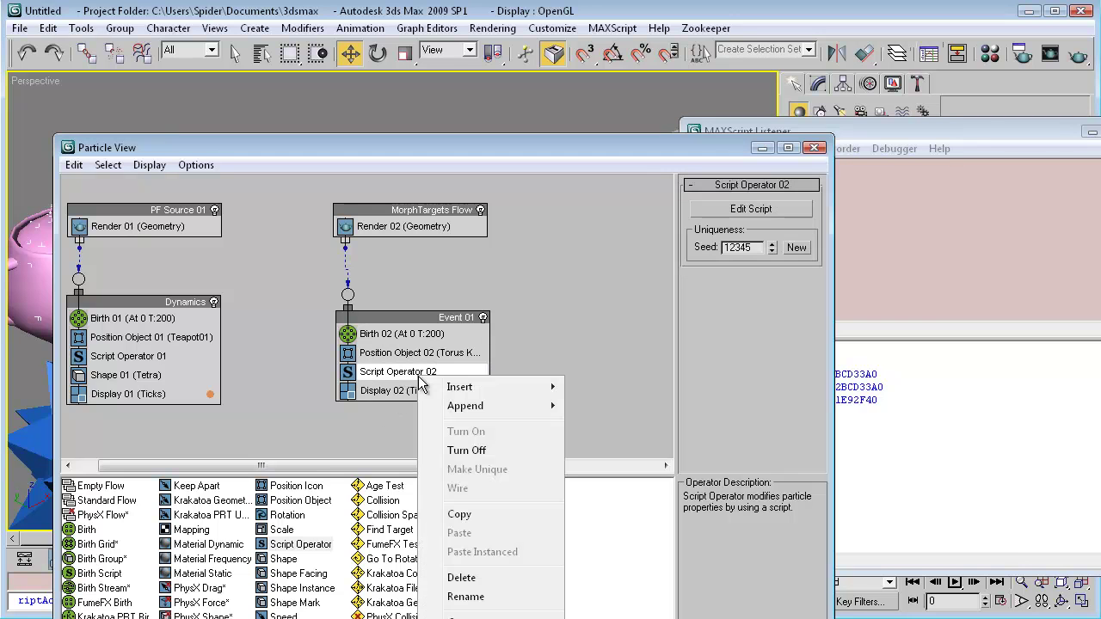
{"action": "left_click", "coordinate": [465, 597]}
{"action": "type", "text": "Mat"}
{"action": "key", "text": "BackSpace"}
{"action": "type", "text": "ke Target"}
{"action": "key", "text": "Return"}
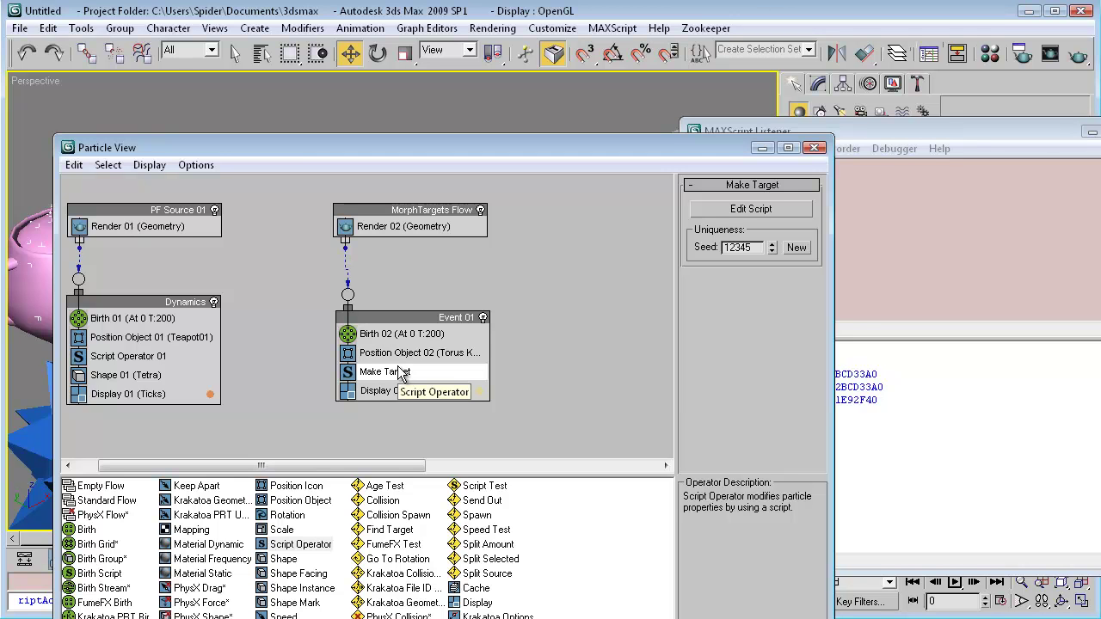
Move Make Target out into its own Event 02 and add a Send Out test to Event 01
{"action": "left_click_drag", "start_coordinate": [465, 149], "coordinate": [546, 178]}
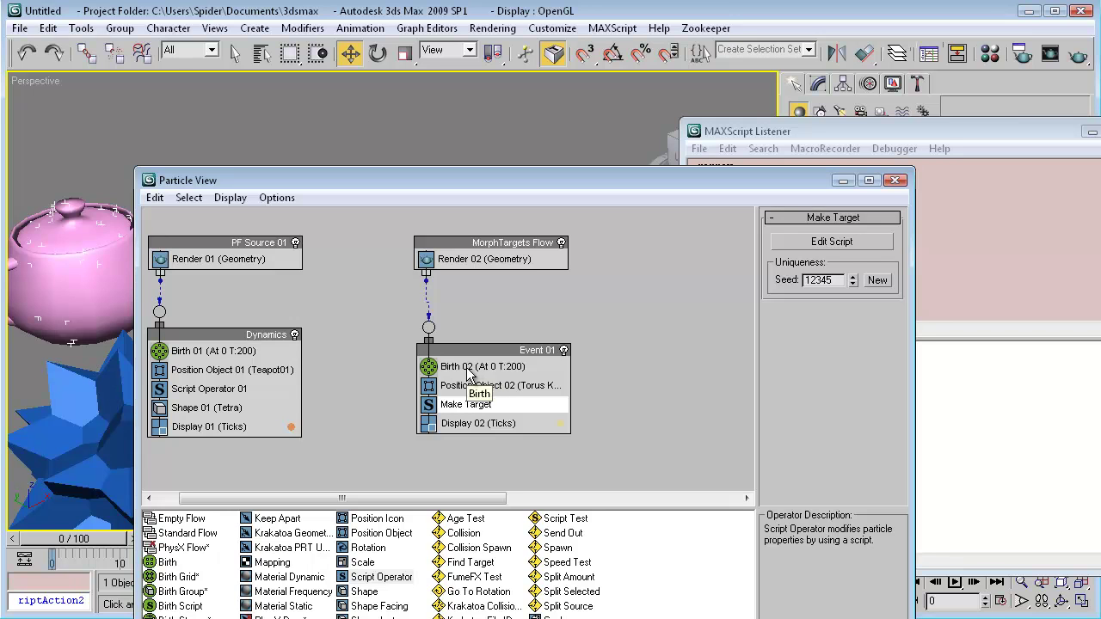
{"action": "mouse_move", "coordinate": [479, 350]}
{"action": "left_mouse_down"}
{"action": "mouse_move", "coordinate": [479, 336]}
{"action": "mouse_move", "coordinate": [477, 345]}
{"action": "left_mouse_up"}
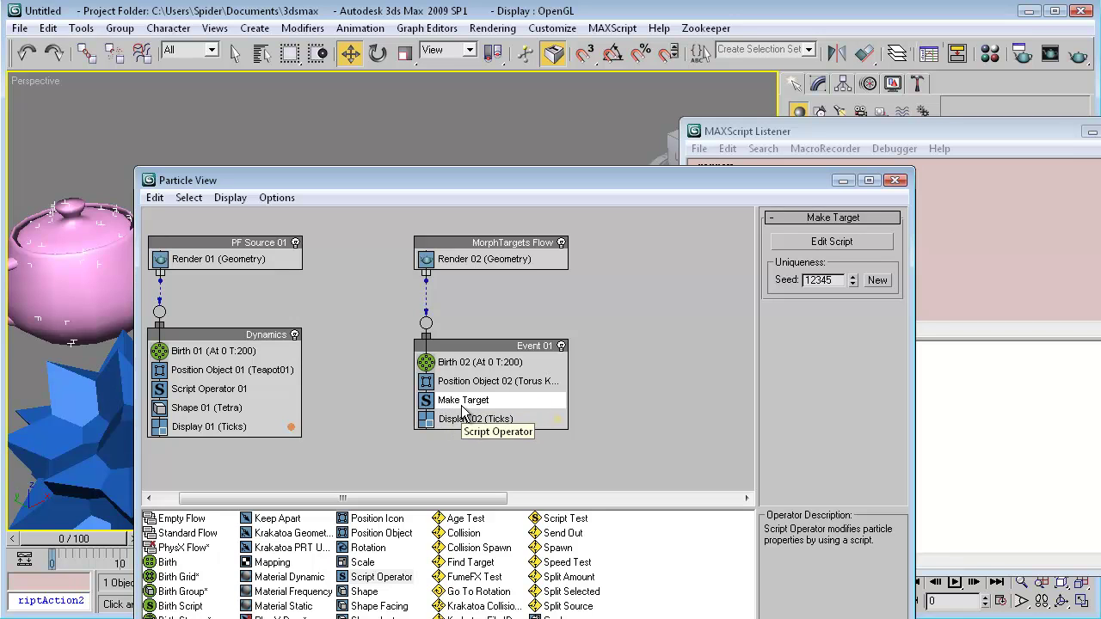
{"action": "middle_click_drag", "start_coordinate": [499, 419], "coordinate": [437, 376]}
{"action": "left_click_drag", "start_coordinate": [437, 357], "coordinate": [507, 445]}
{"action": "left_click_drag", "start_coordinate": [560, 533], "coordinate": [405, 361]}
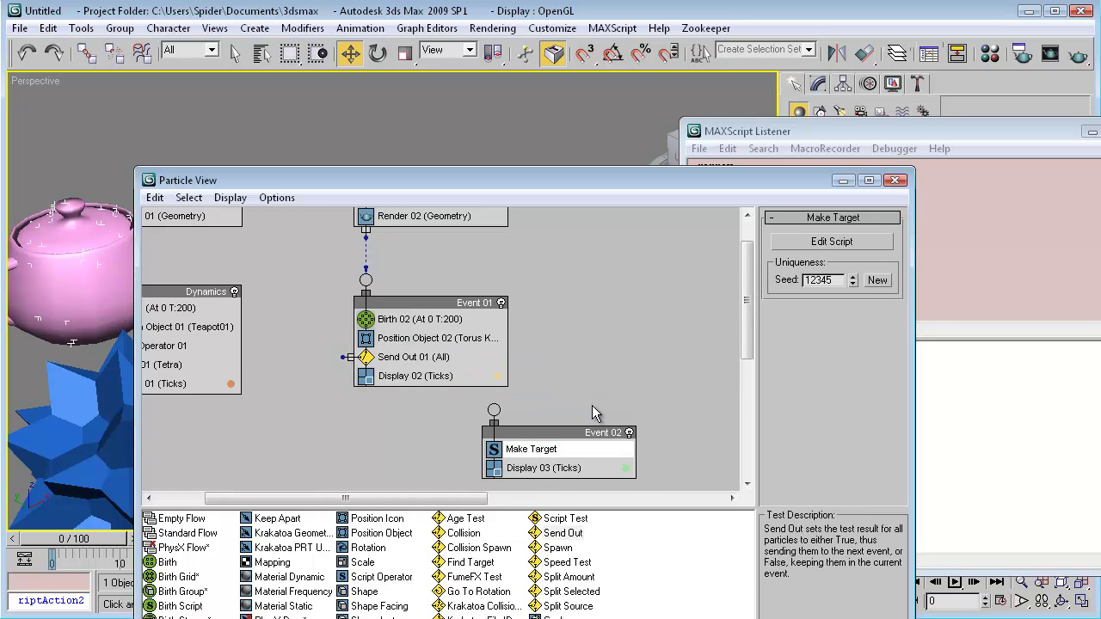
{"action": "middle_click_drag", "start_coordinate": [592, 405], "coordinate": [573, 379]}
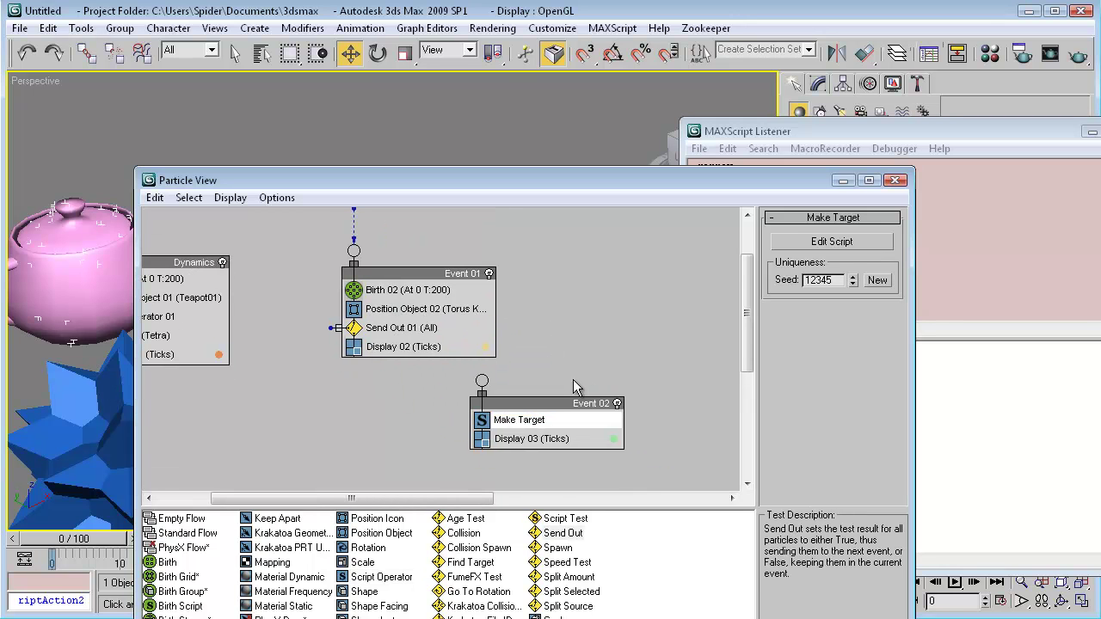
Review the Send Out 01 parameters and the Send Out test description in the depot
{"action": "left_click", "coordinate": [402, 331]}
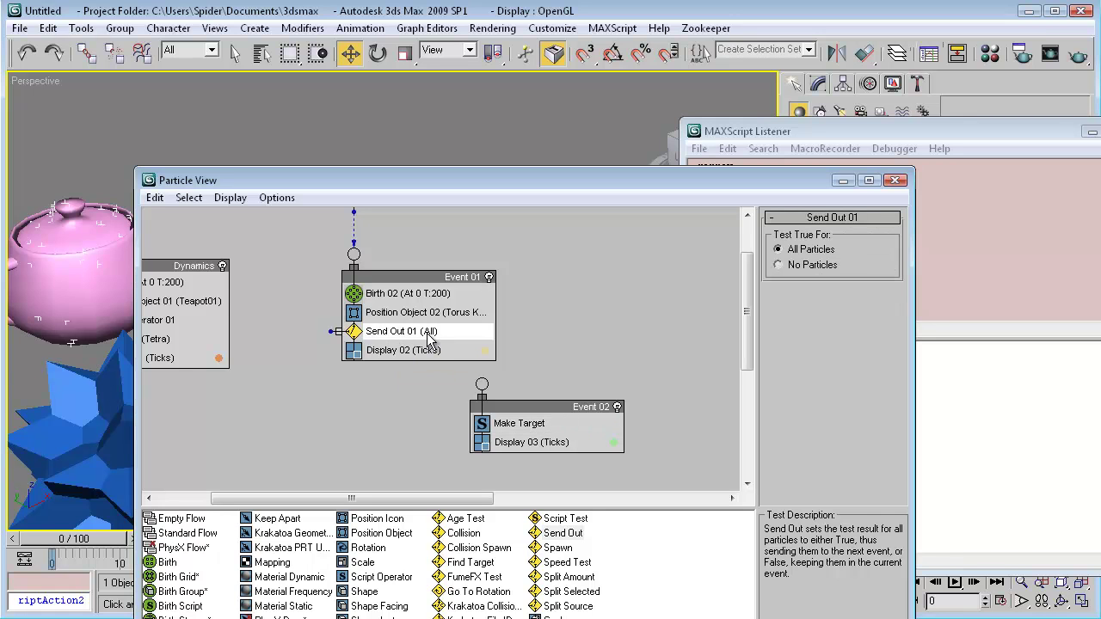
{"action": "left_click", "coordinate": [553, 534]}
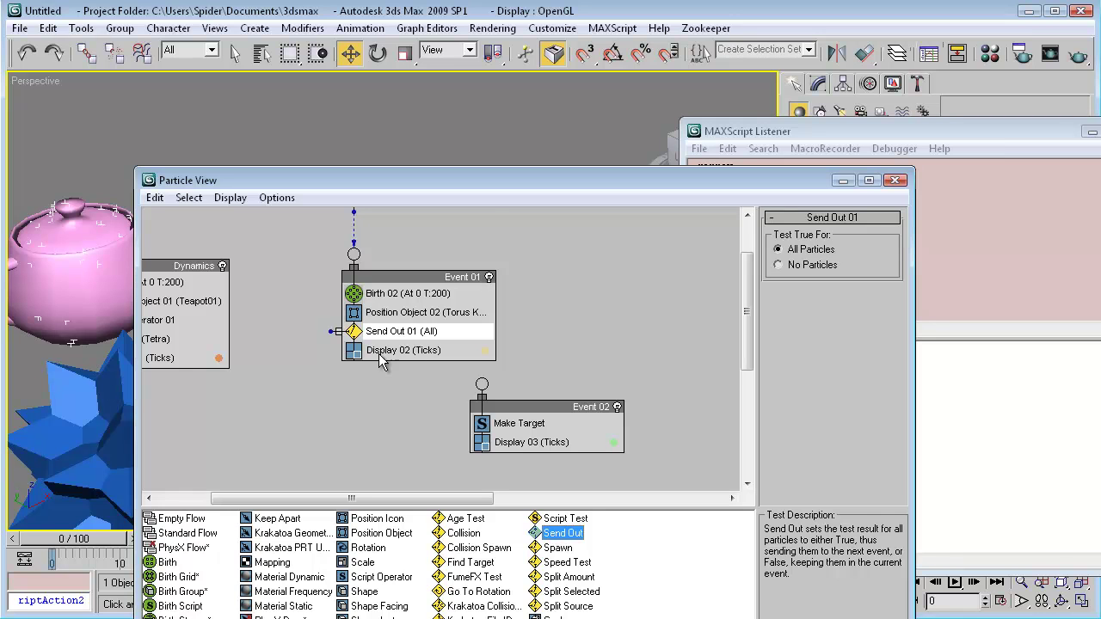
{"action": "middle_click_drag", "start_coordinate": [391, 393], "coordinate": [391, 407]}
Rename Event 01 to 'Target Torus' and wire its Send Out test to Event 02
{"action": "left_click", "coordinate": [436, 292]}
{"action": "right_click", "coordinate": [450, 291]}
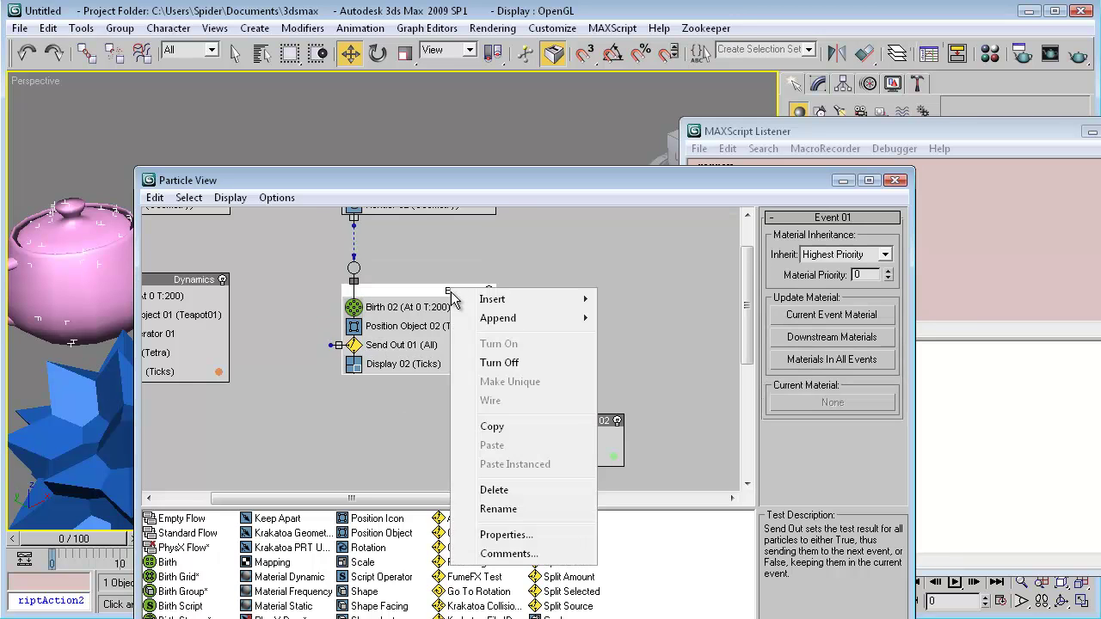
{"action": "left_click", "coordinate": [501, 509]}
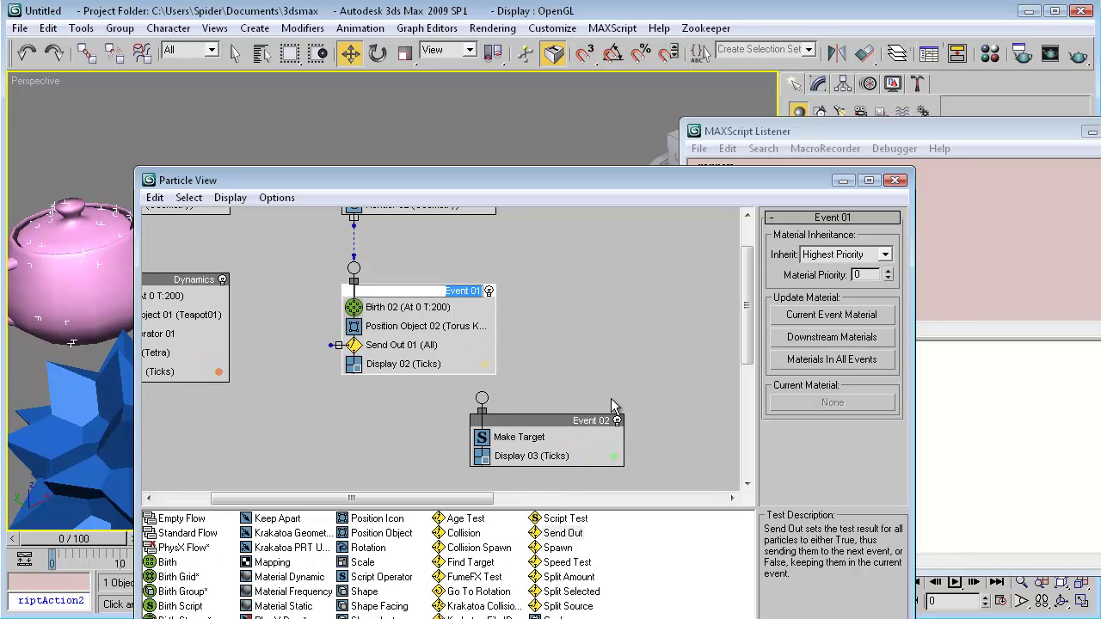
{"action": "type", "text": "Target Torus"}
{"action": "key", "text": "Return"}
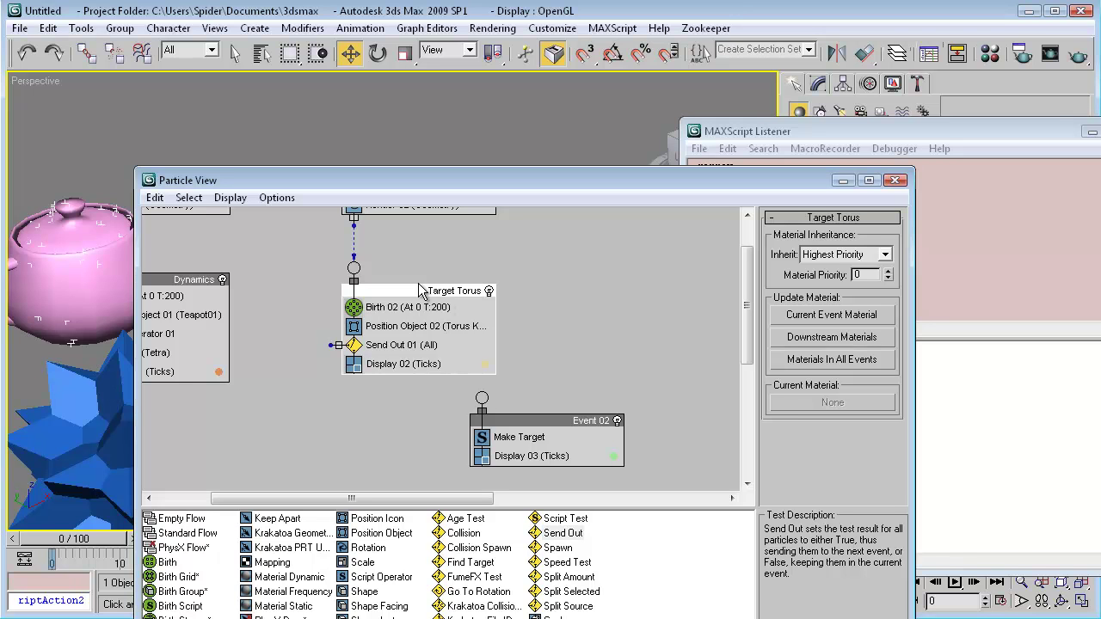
{"action": "left_click", "coordinate": [420, 340]}
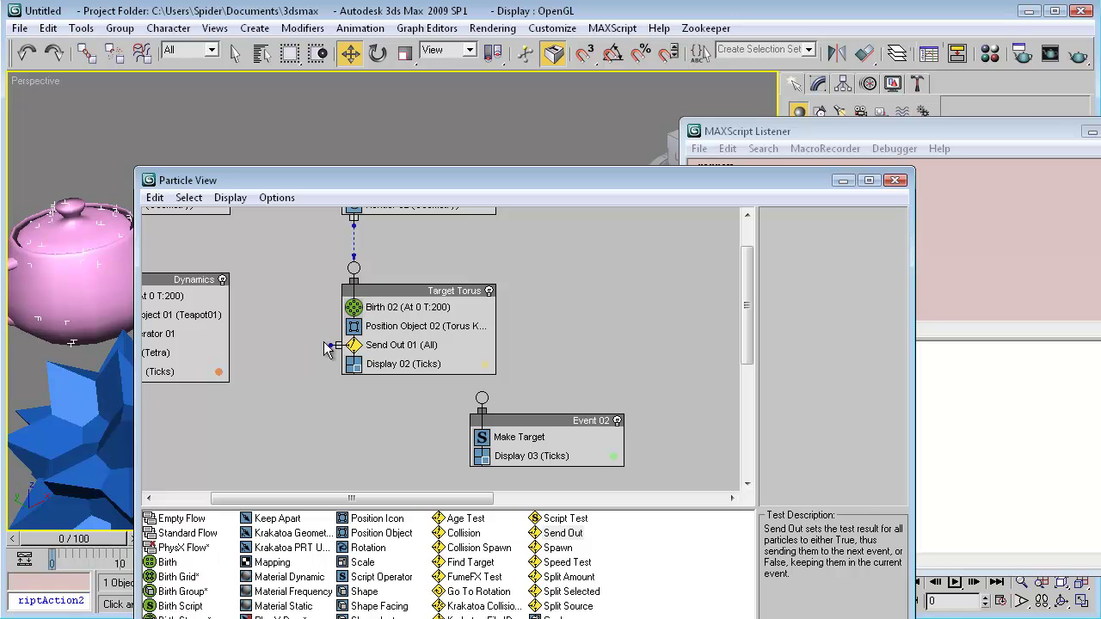
{"action": "left_click_drag", "start_coordinate": [328, 346], "coordinate": [356, 423]}
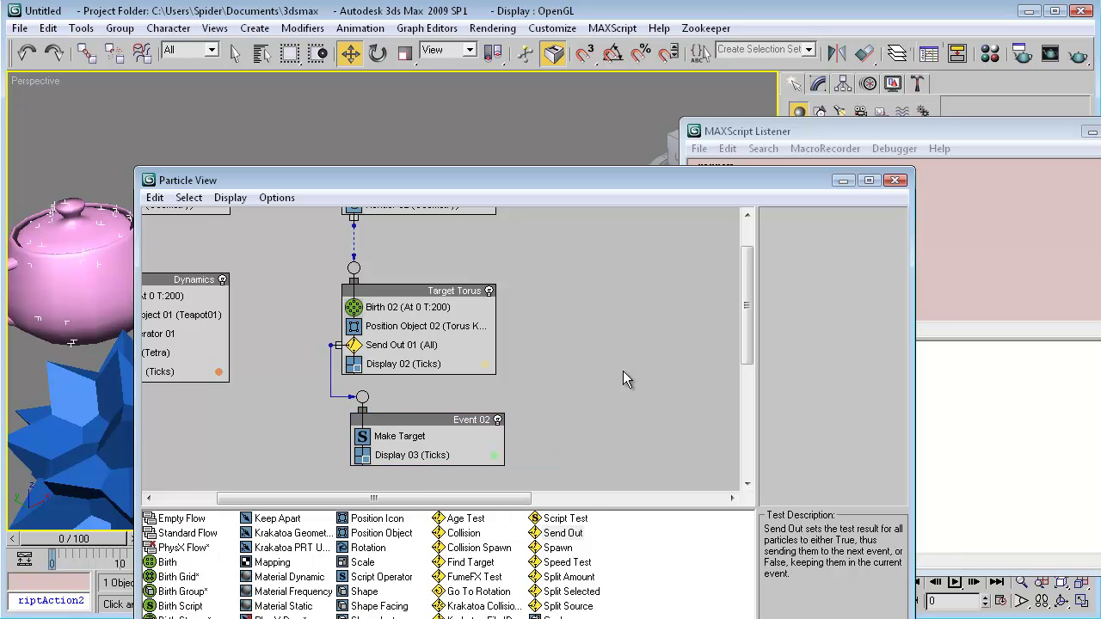